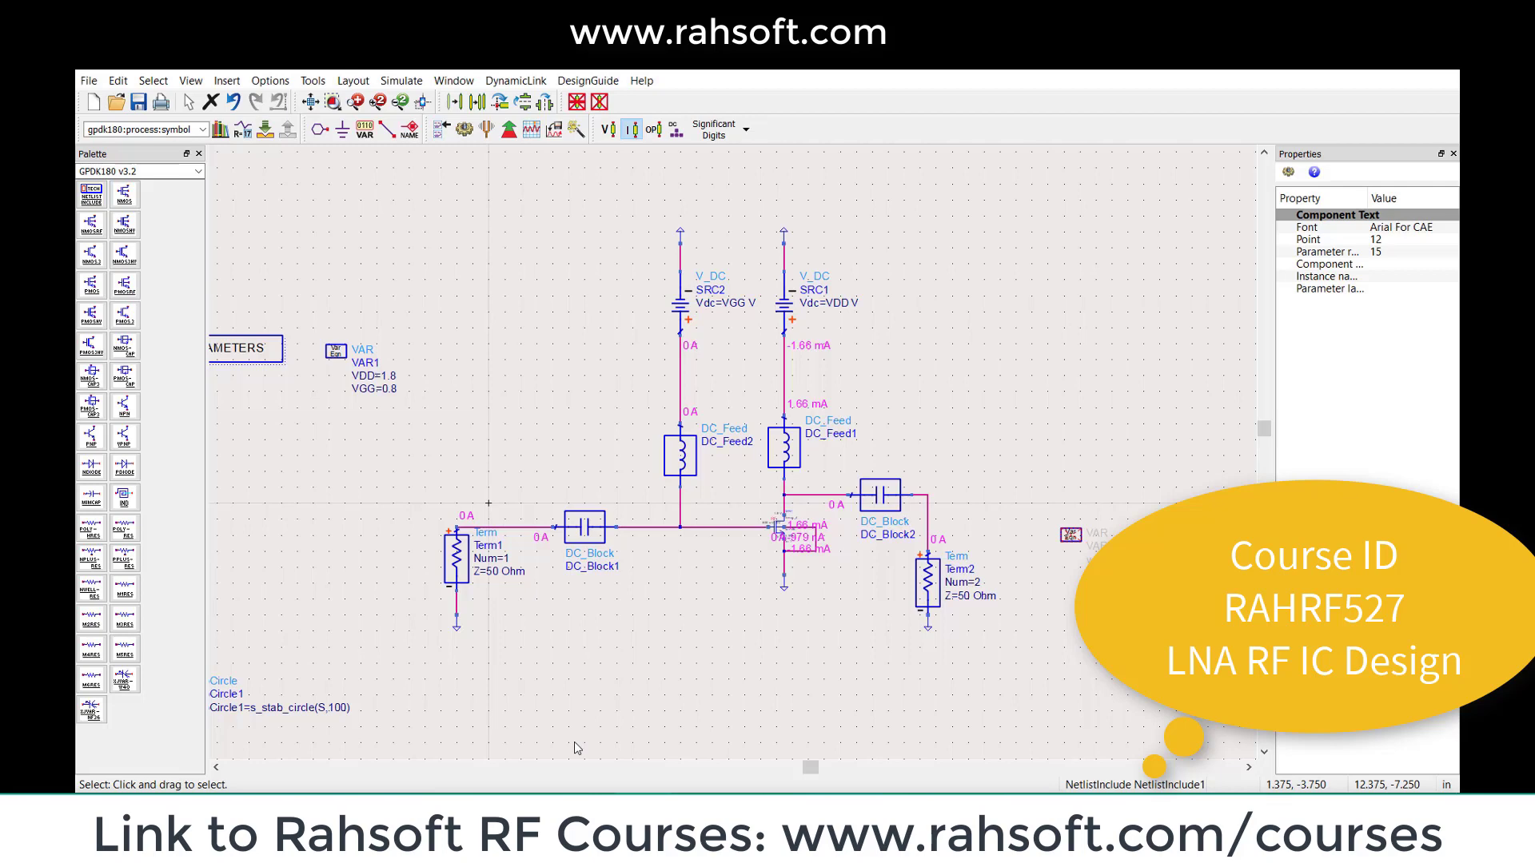
Move Term1 and its ground outward, farther from DC_Block1, keeping the input wire connected
{"action": "scroll", "coordinate": [643, 489], "scroll_direction": "up", "scroll_amount": 1}
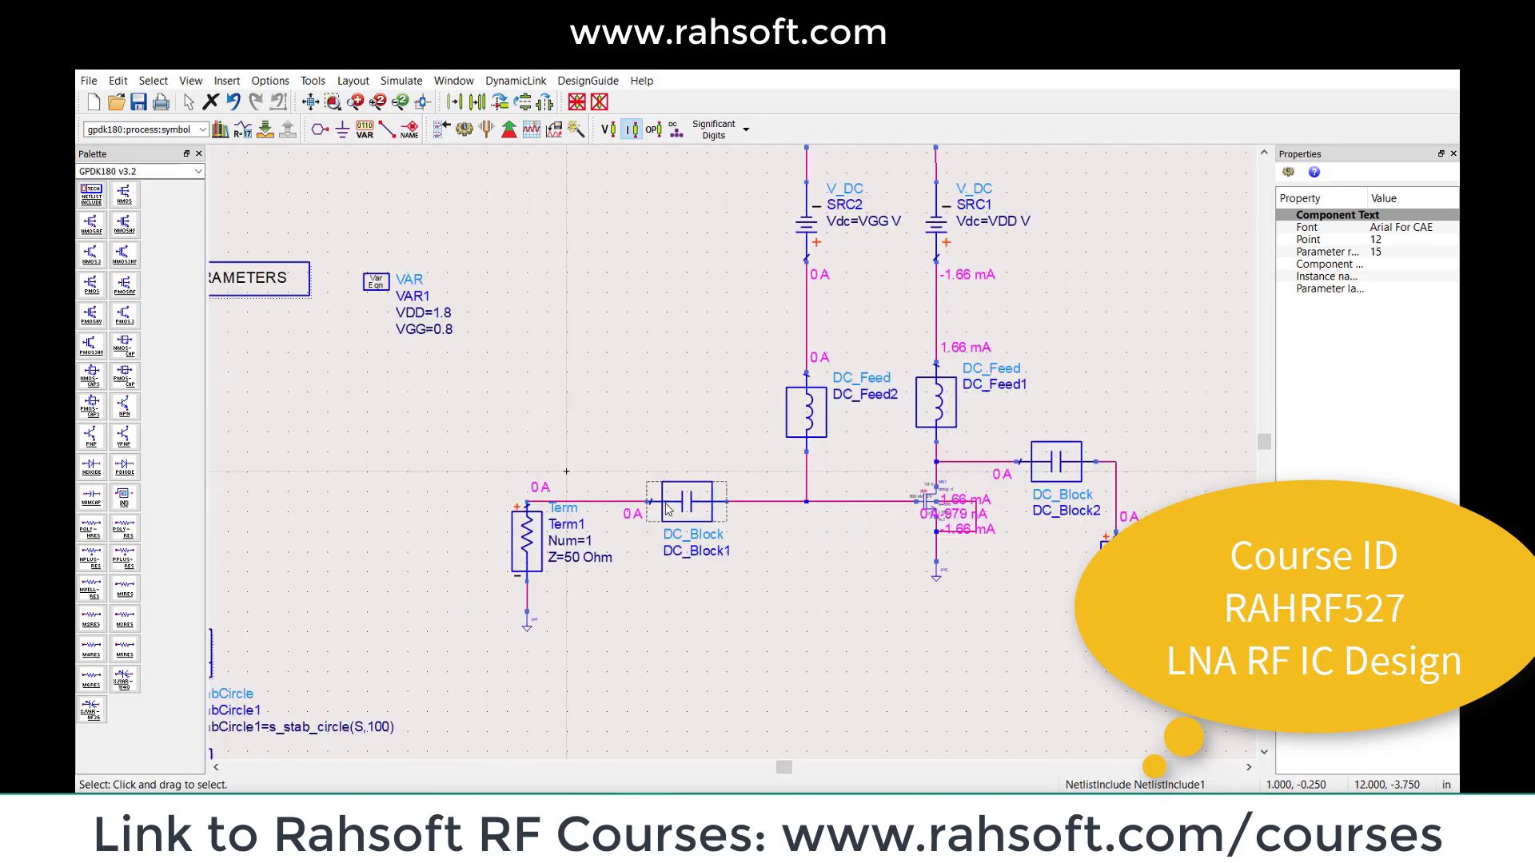
{"action": "left_click_drag", "start_coordinate": [476, 442], "coordinate": [565, 683]}
{"action": "left_click_drag", "start_coordinate": [525, 542], "coordinate": [433, 546]}
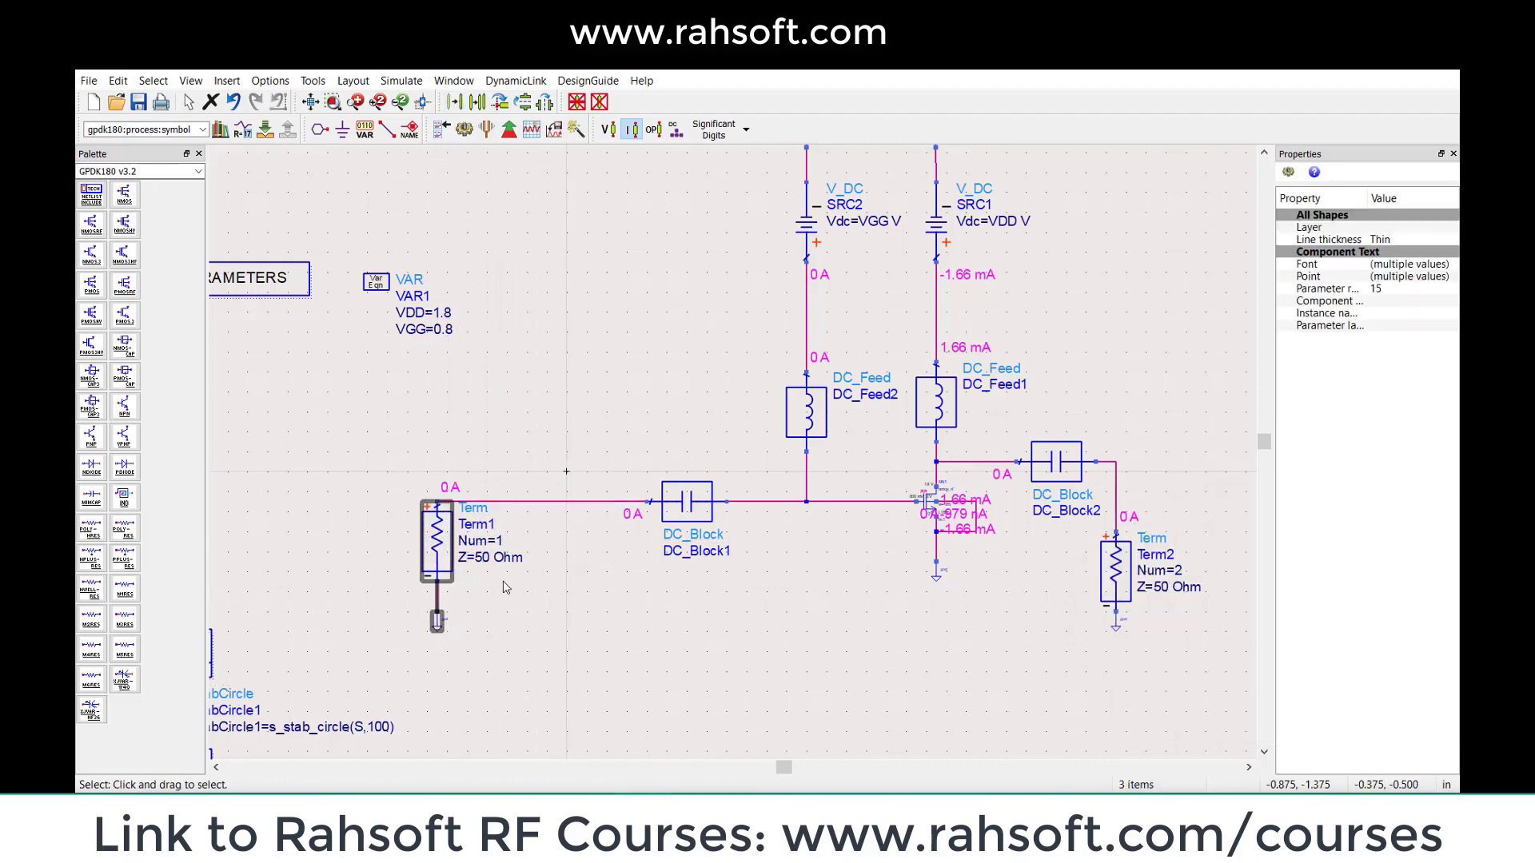
Move Term2 and its ground outward, farther from DC_Block2, keeping the output wire connected
{"action": "left_click_drag", "start_coordinate": [1164, 451], "coordinate": [1096, 417]}
{"action": "left_click_drag", "start_coordinate": [1116, 361], "coordinate": [1005, 660]}
{"action": "left_click", "coordinate": [1006, 660]}
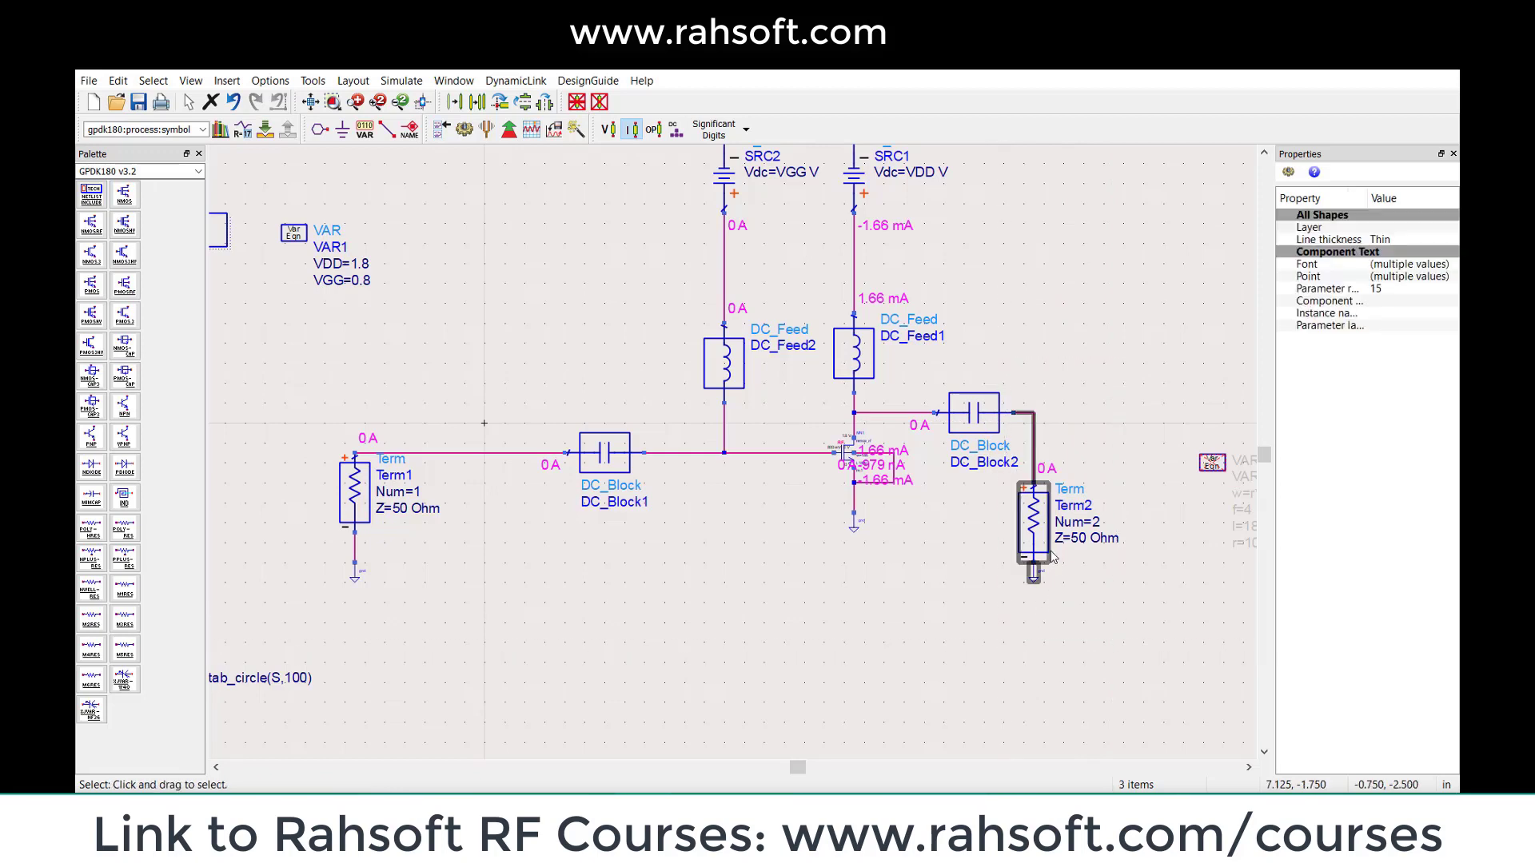
{"action": "left_click_drag", "start_coordinate": [1171, 343], "coordinate": [1001, 624]}
{"action": "left_click_drag", "start_coordinate": [1042, 536], "coordinate": [1111, 536]}
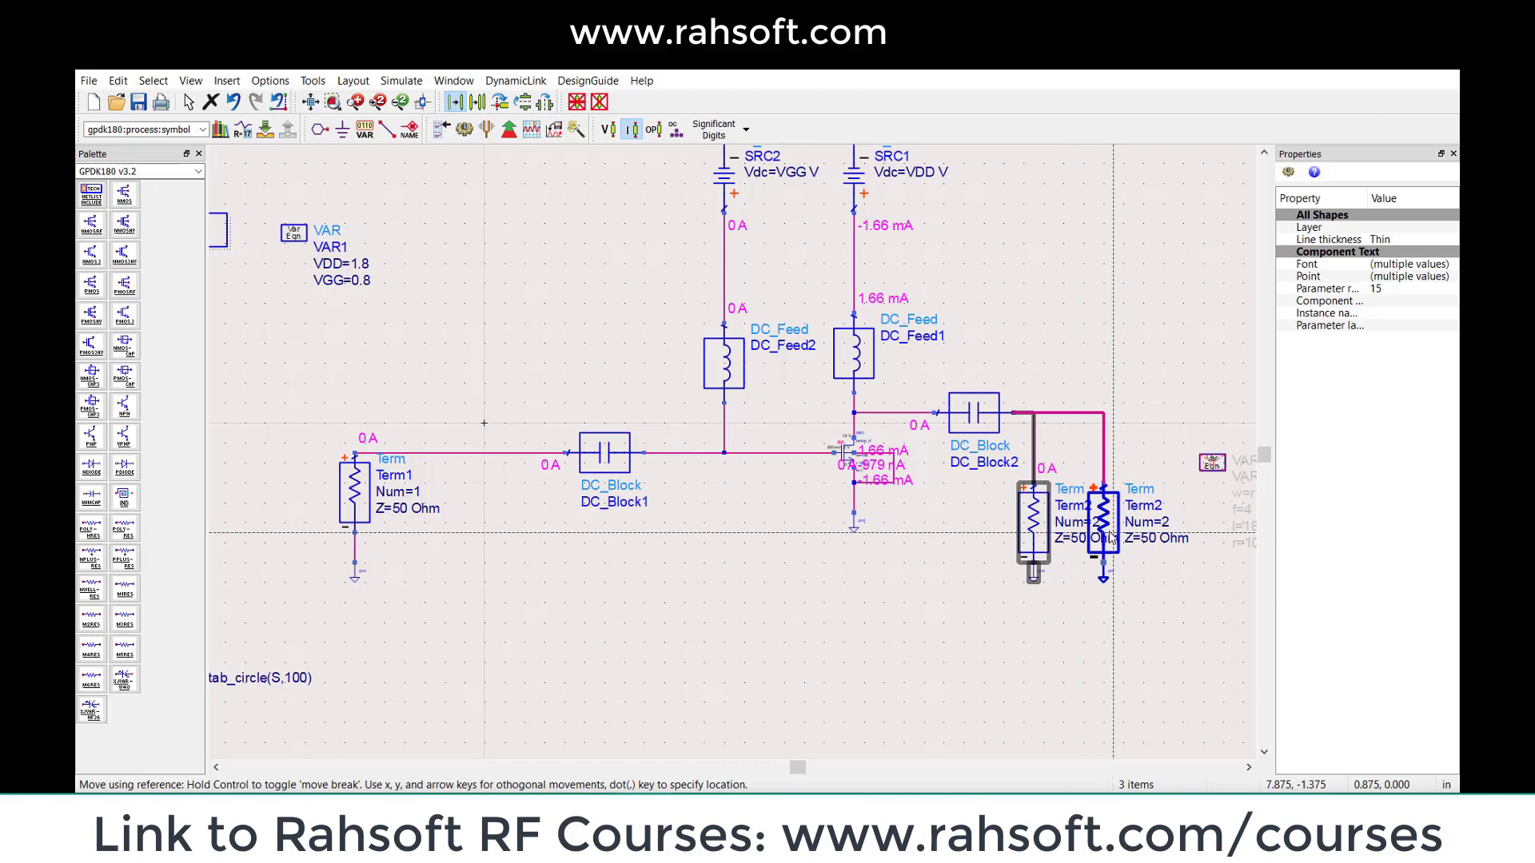
{"action": "left_click", "coordinate": [1029, 631]}
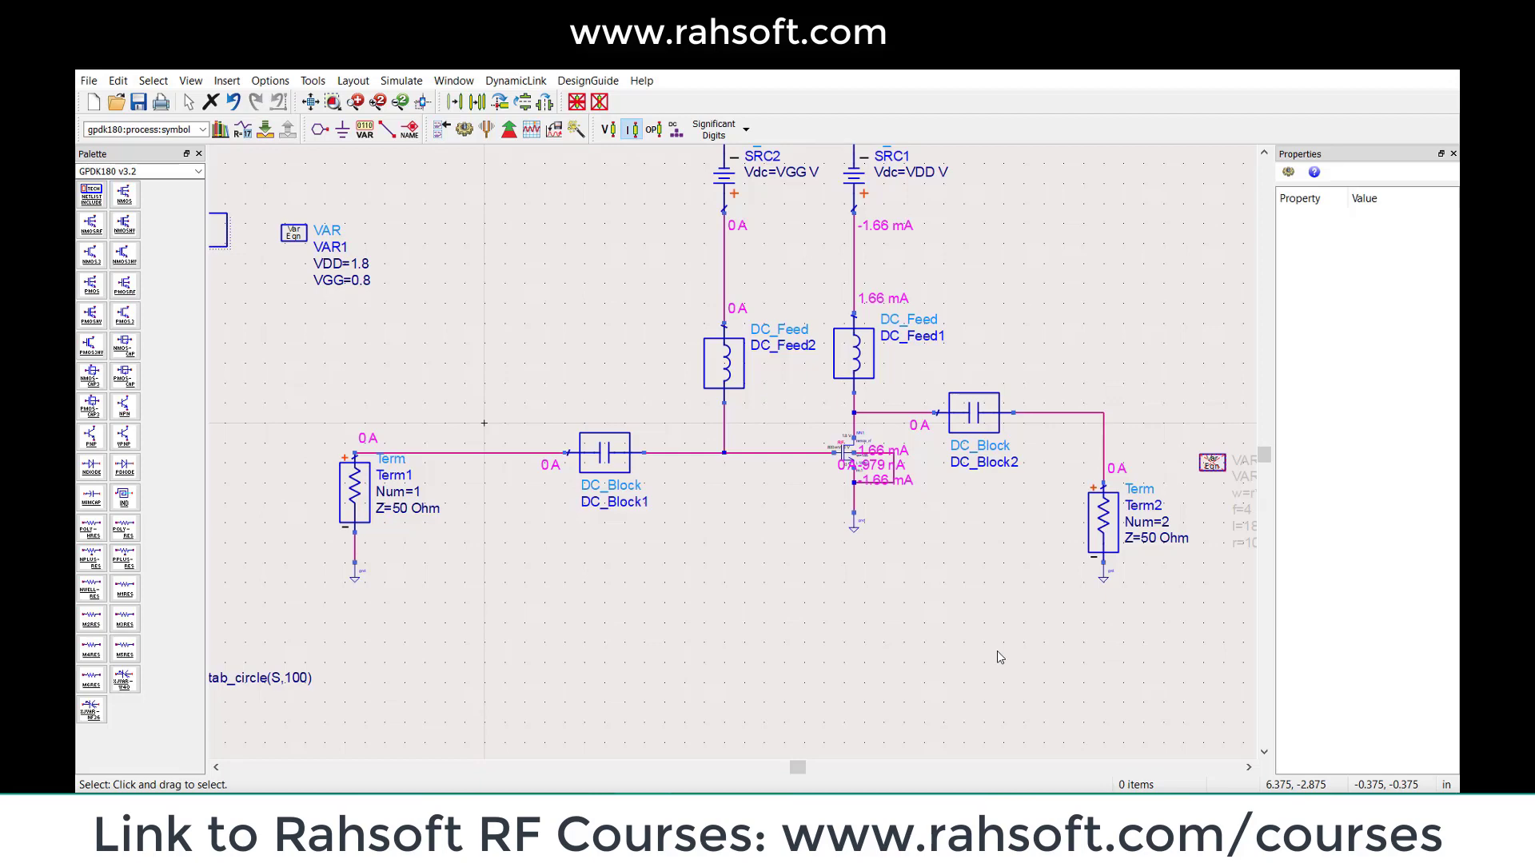
Outline the transistor with its DC feeds and DC blocks in a rectangle, and delete that rectangle again
{"action": "left_click_drag", "start_coordinate": [921, 518], "coordinate": [849, 612]}
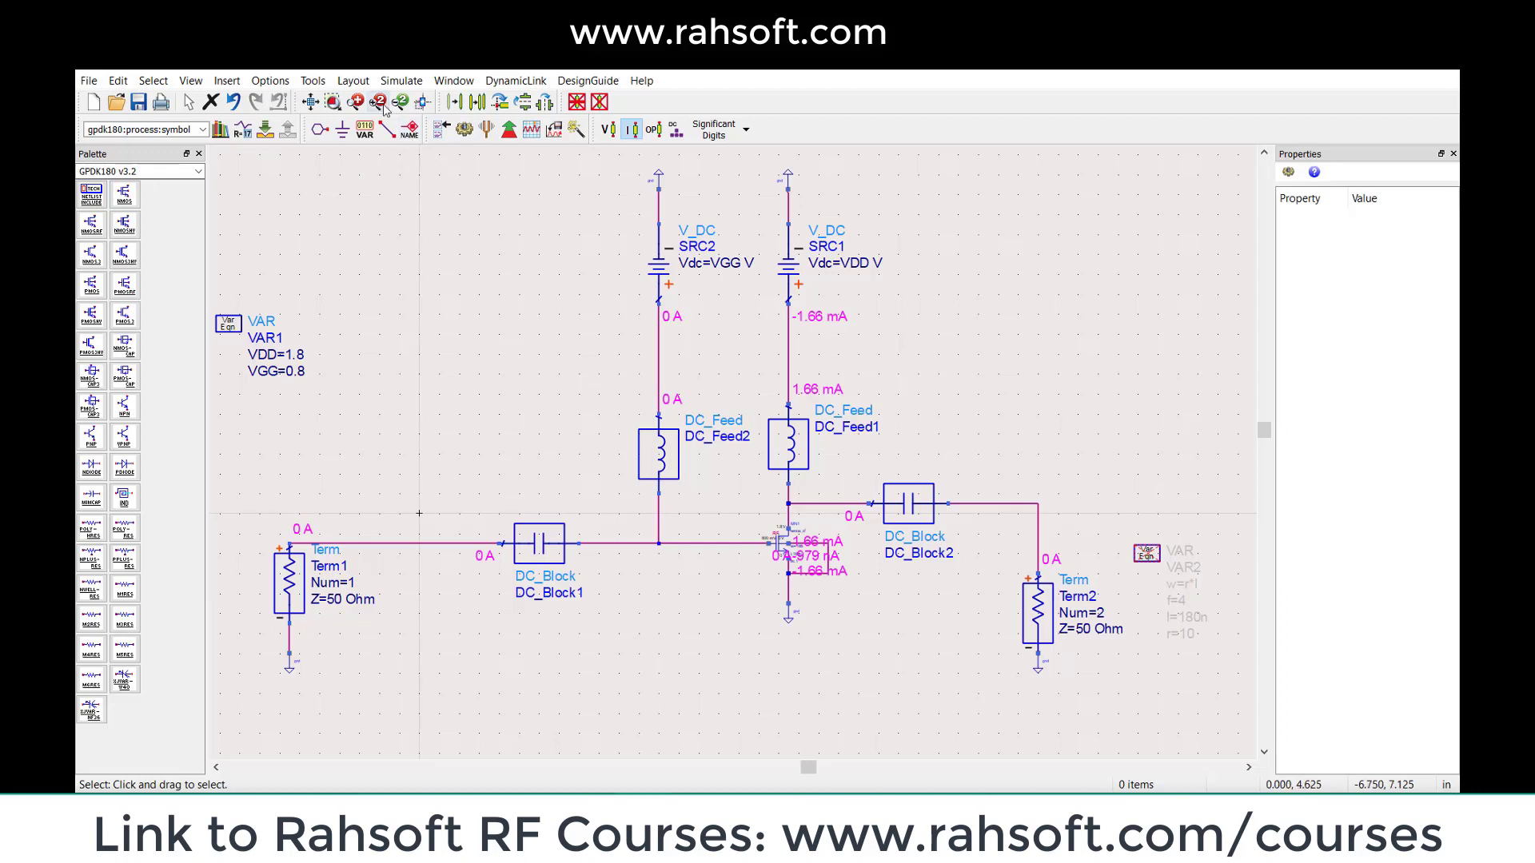
{"action": "left_click", "coordinate": [333, 98]}
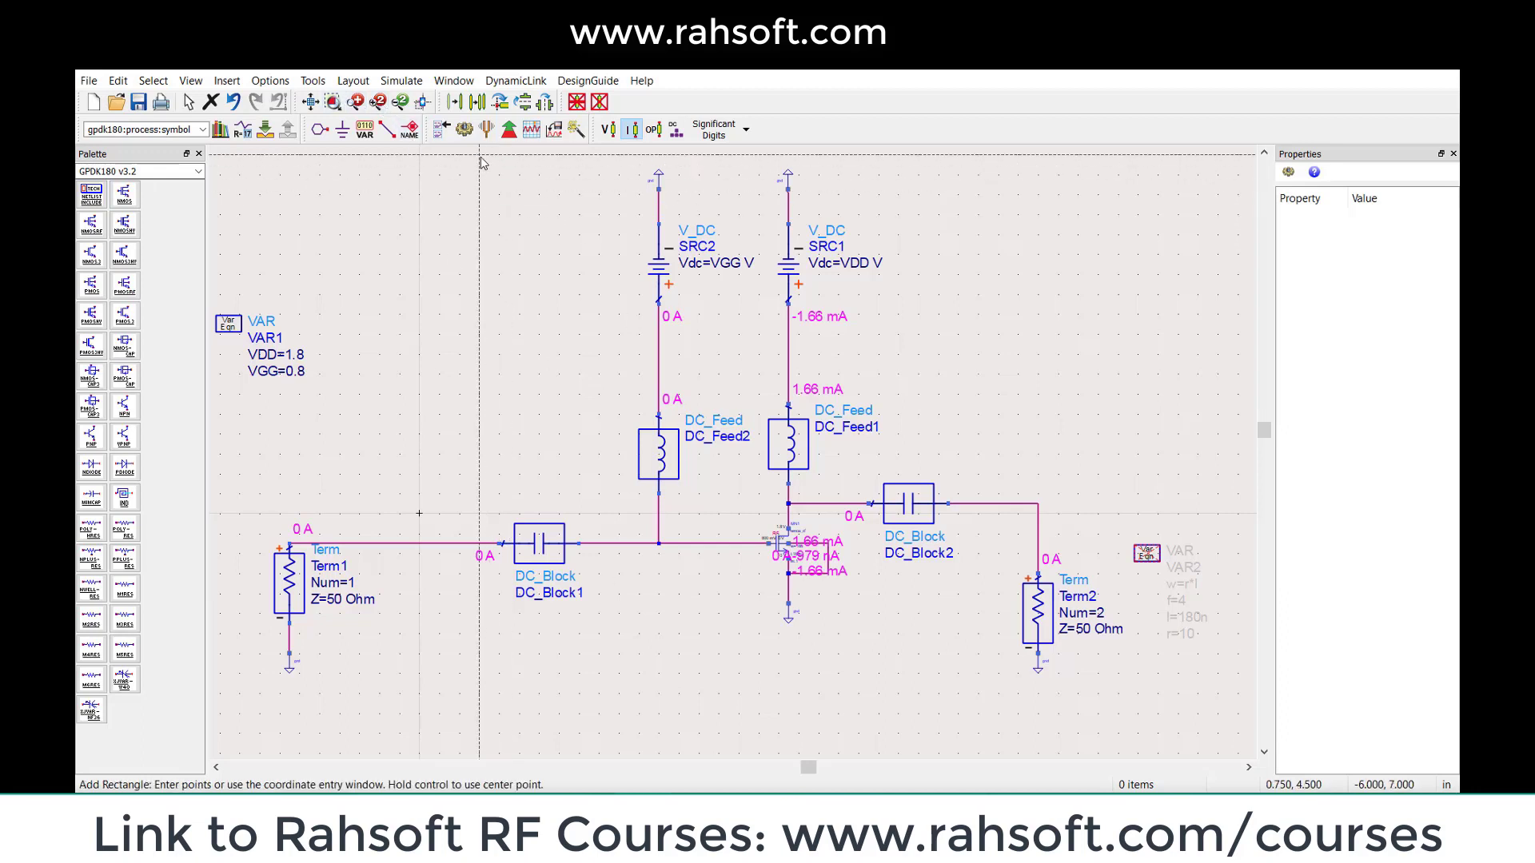
{"action": "left_click", "coordinate": [479, 314]}
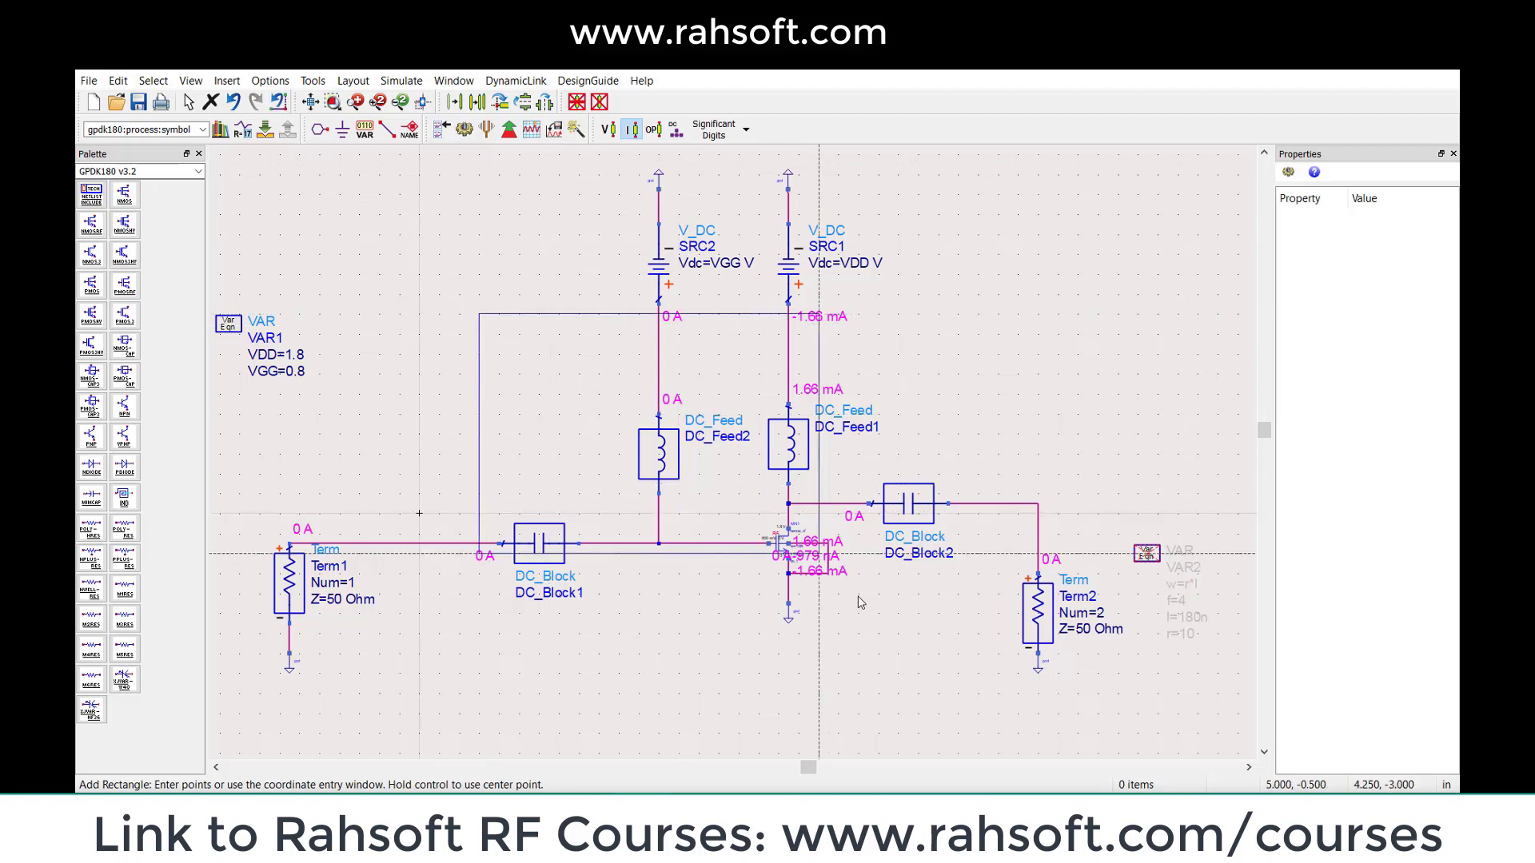
{"action": "left_click", "coordinate": [969, 643]}
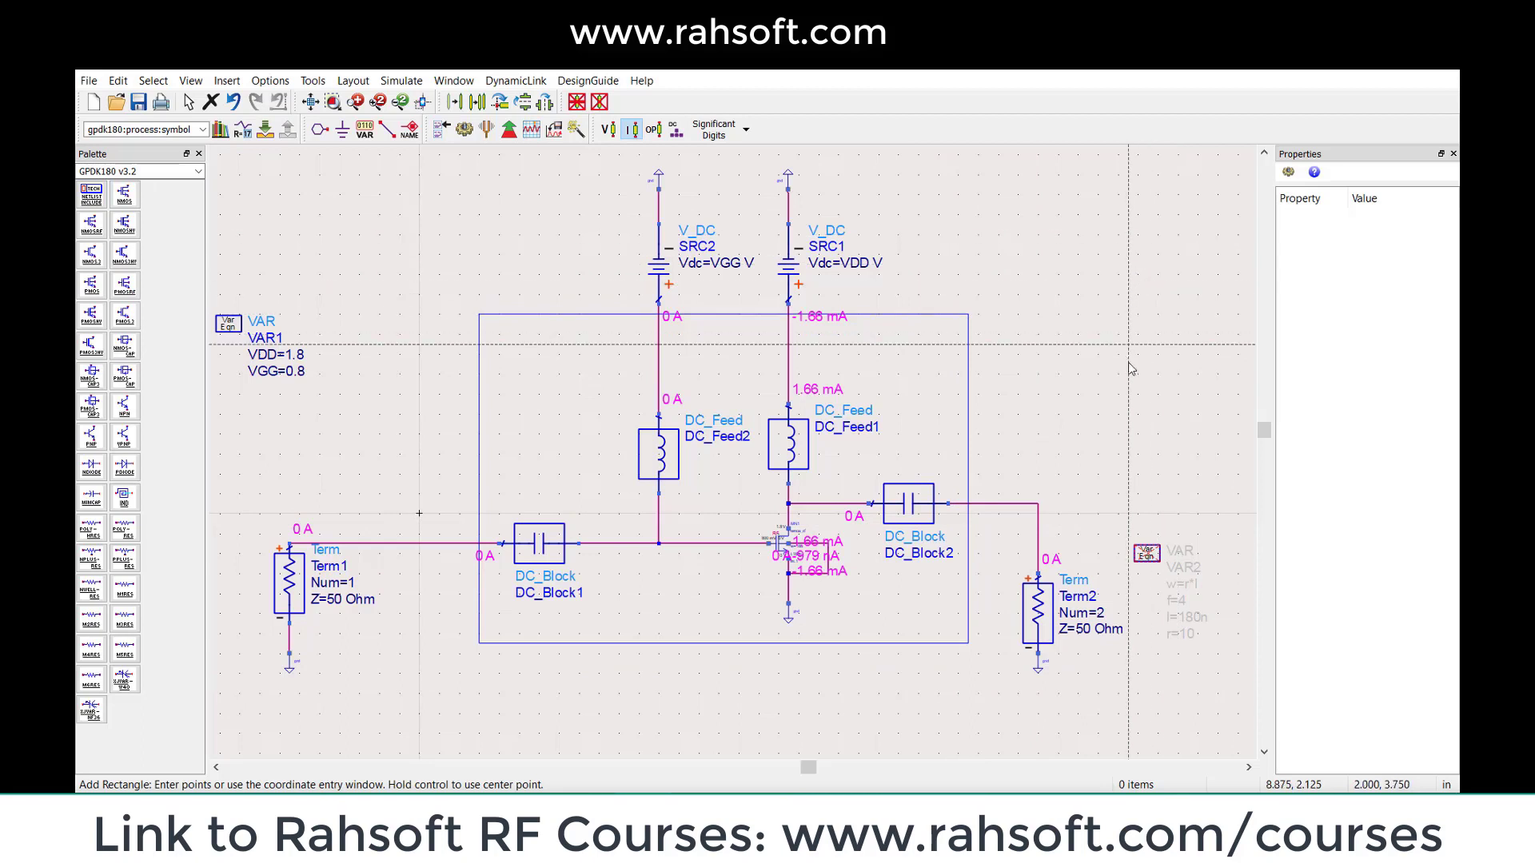
{"action": "key", "text": "Escape"}
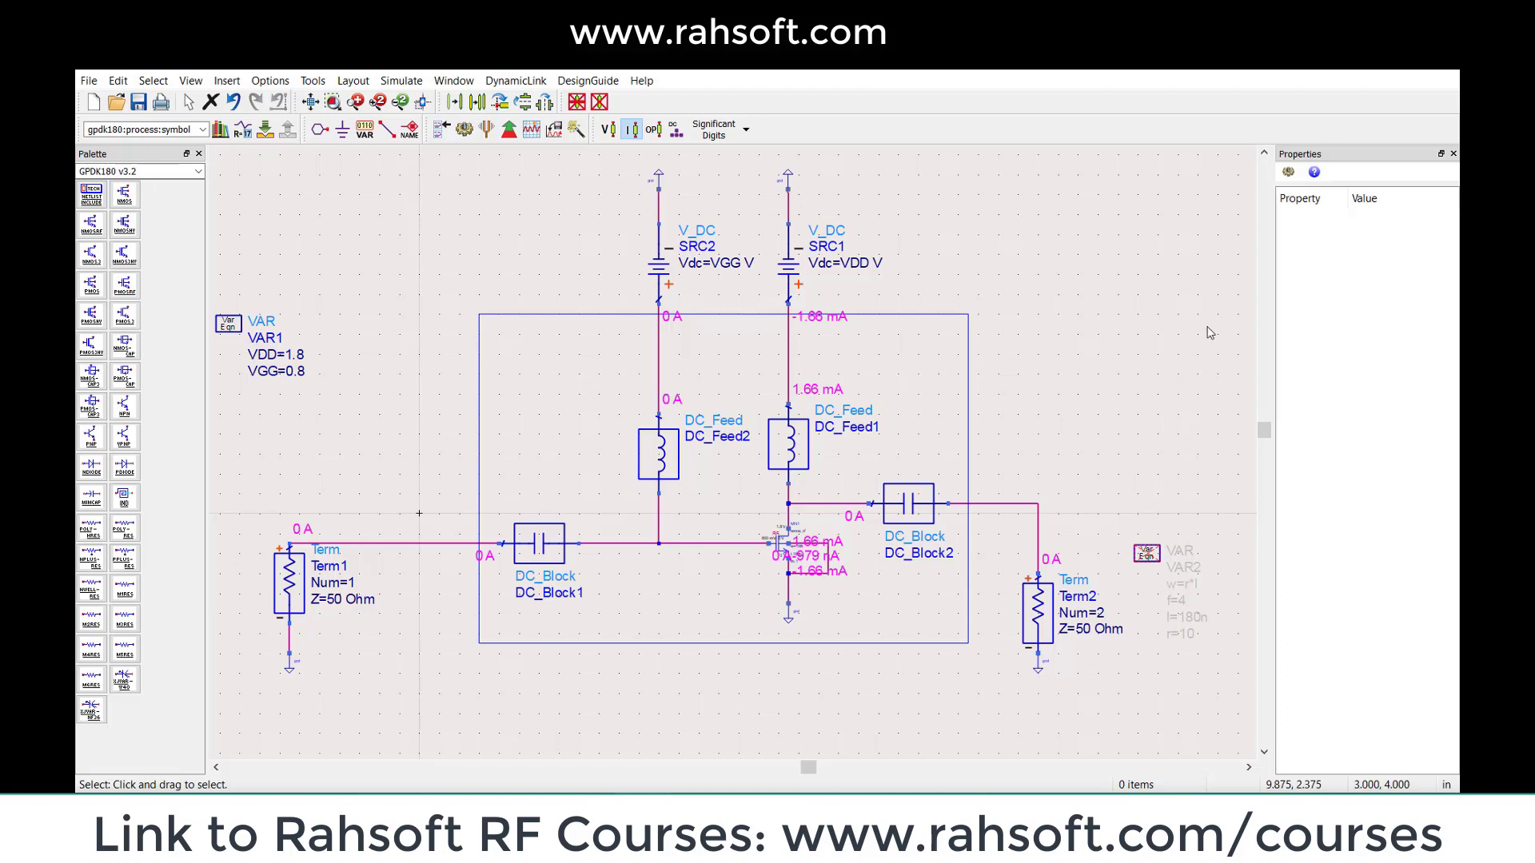
{"action": "left_click", "coordinate": [968, 340]}
{"action": "key", "text": "Delete"}
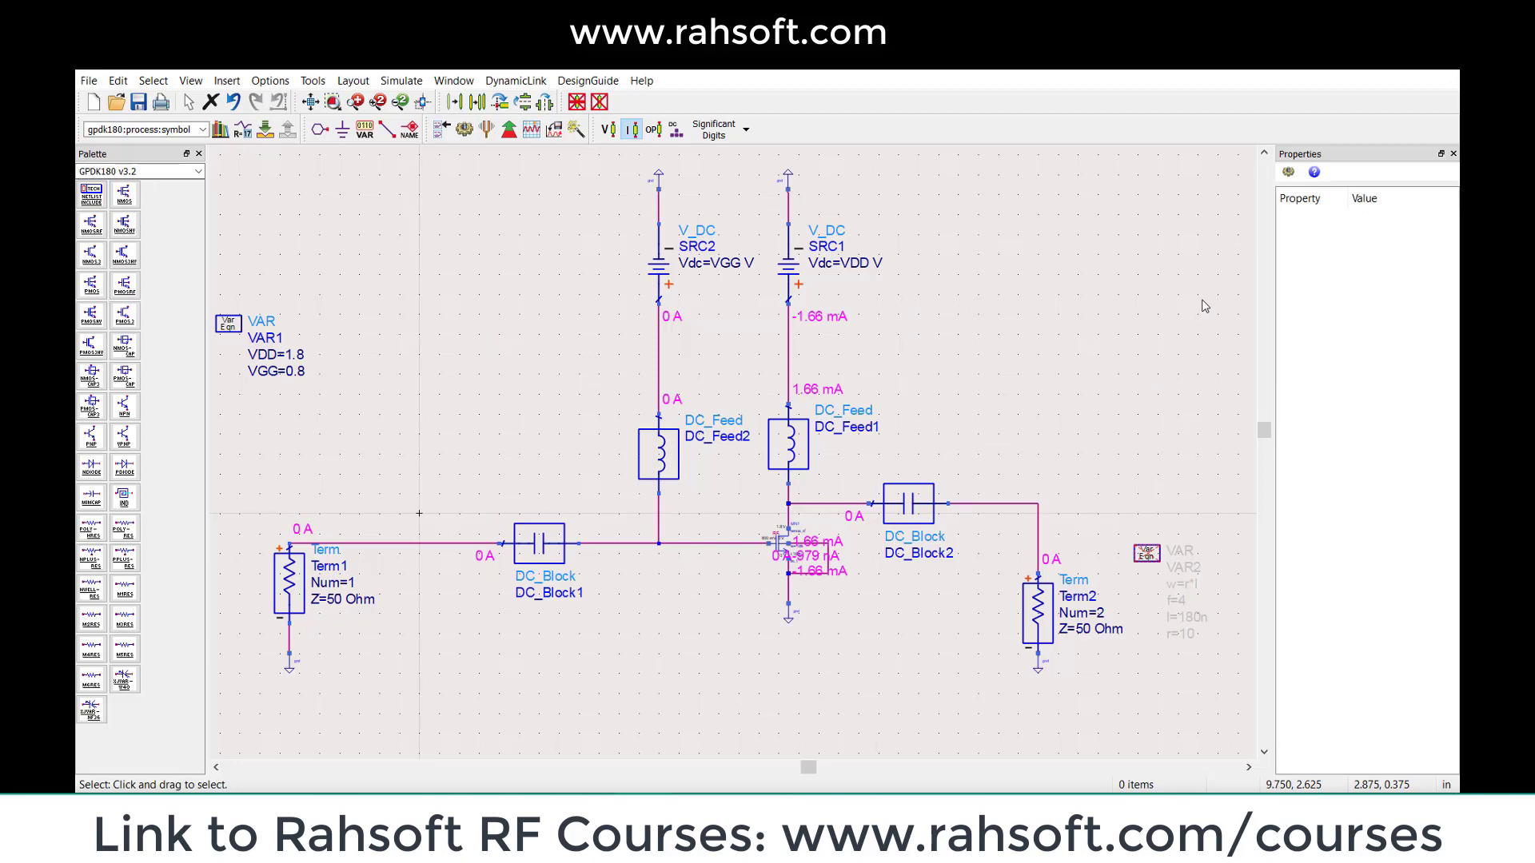
Examine DC_Block1 on the input line, and the gate bias branch with DC_Feed2 and SRC2
{"action": "scroll", "coordinate": [425, 550], "scroll_direction": "up", "scroll_amount": 1}
{"action": "left_click_drag", "start_coordinate": [609, 358], "coordinate": [496, 356]}
{"action": "left_click_drag", "start_coordinate": [752, 314], "coordinate": [515, 383]}
{"action": "left_click", "coordinate": [528, 486]}
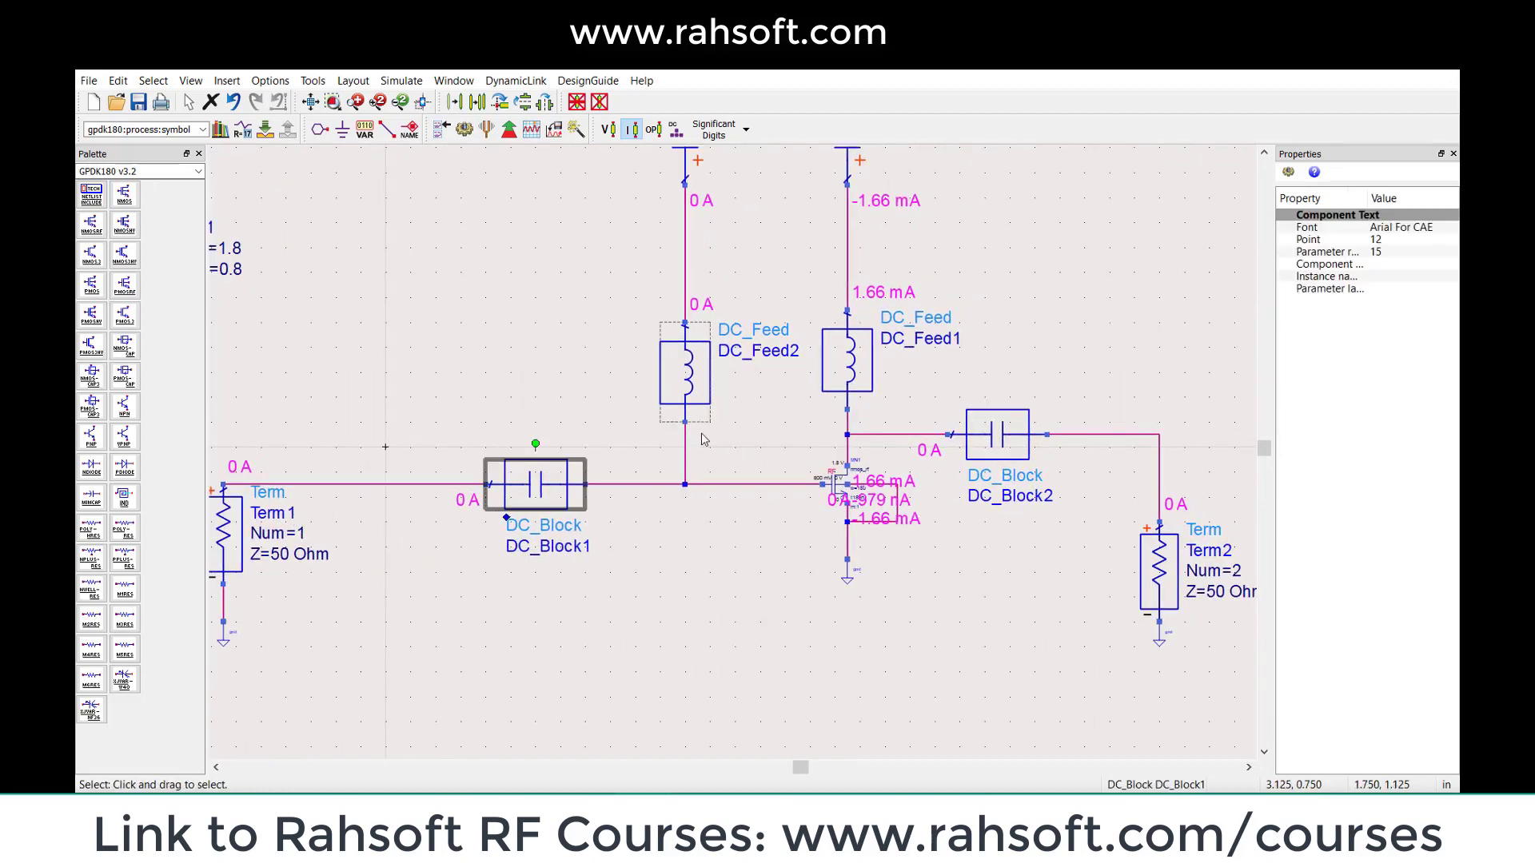
{"action": "left_click", "coordinate": [521, 417]}
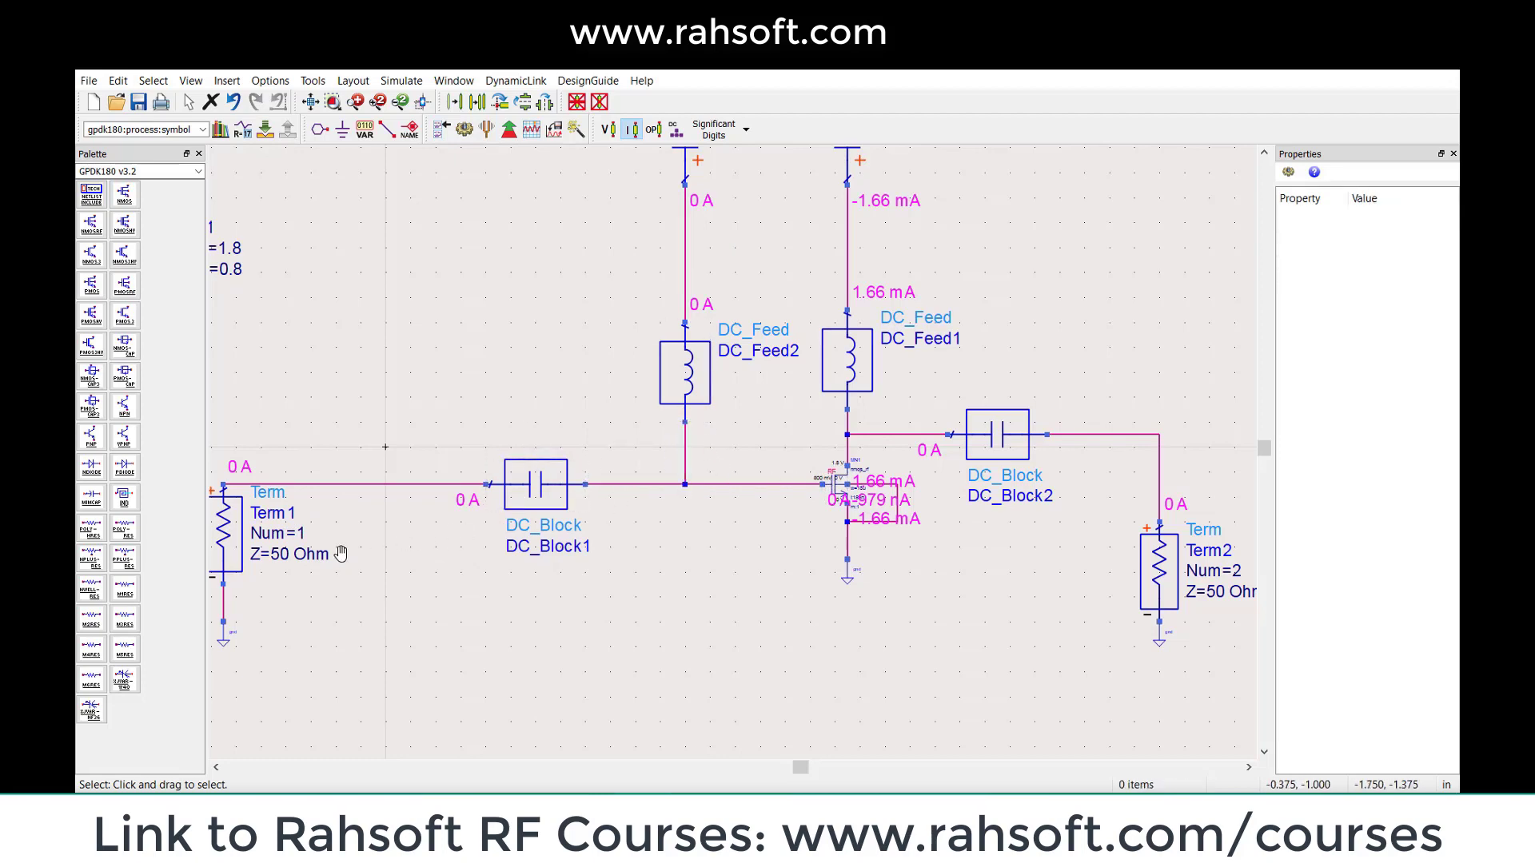
{"action": "left_click_drag", "start_coordinate": [345, 557], "coordinate": [440, 552]}
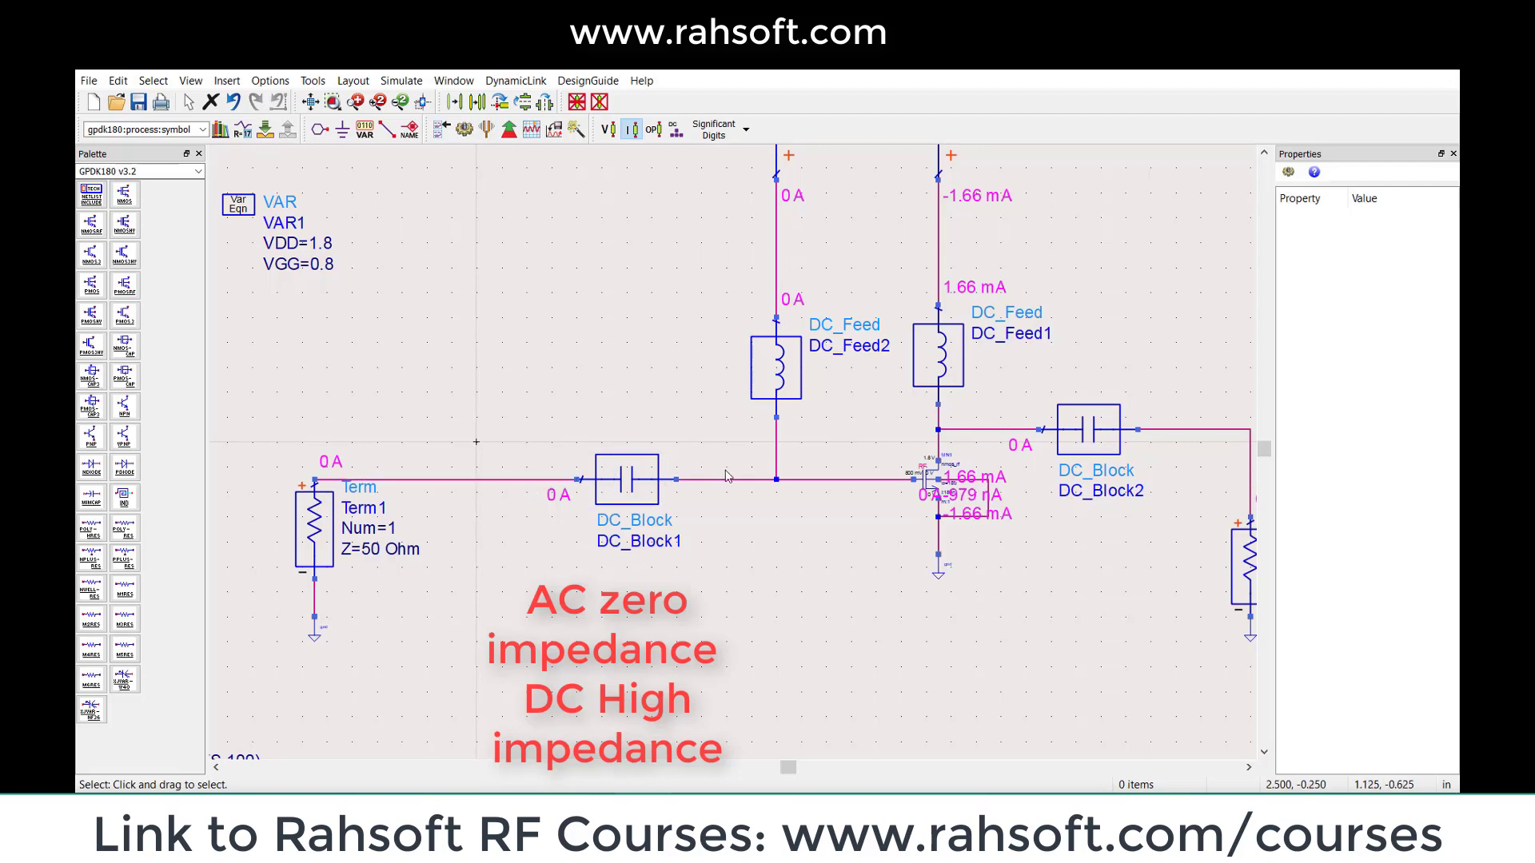
{"action": "left_click_drag", "start_coordinate": [746, 385], "coordinate": [659, 486]}
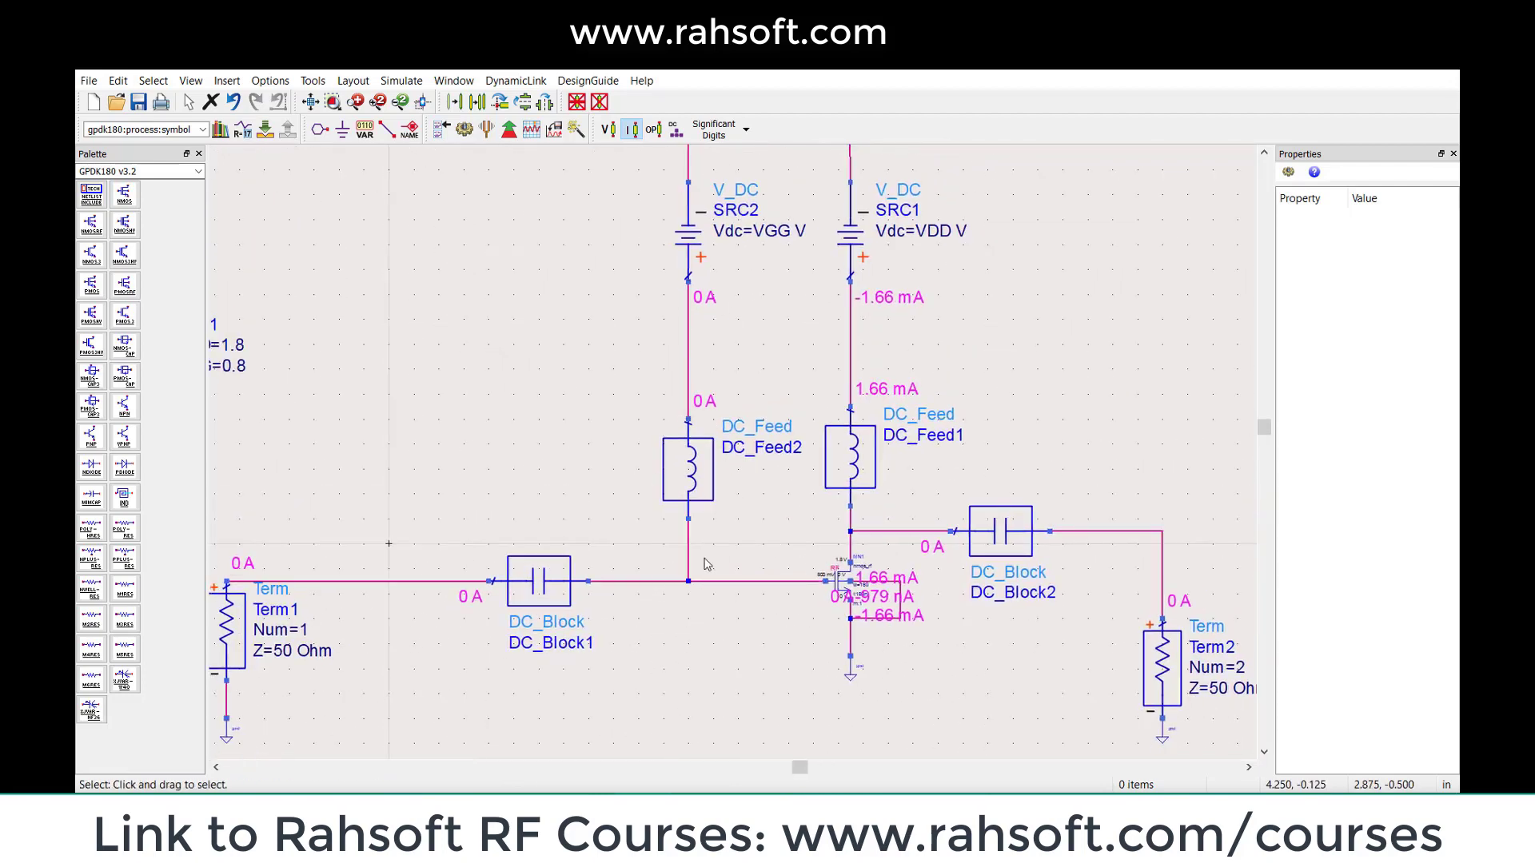
{"action": "left_click", "coordinate": [714, 477]}
{"action": "left_click", "coordinate": [775, 512]}
{"action": "left_click", "coordinate": [694, 250]}
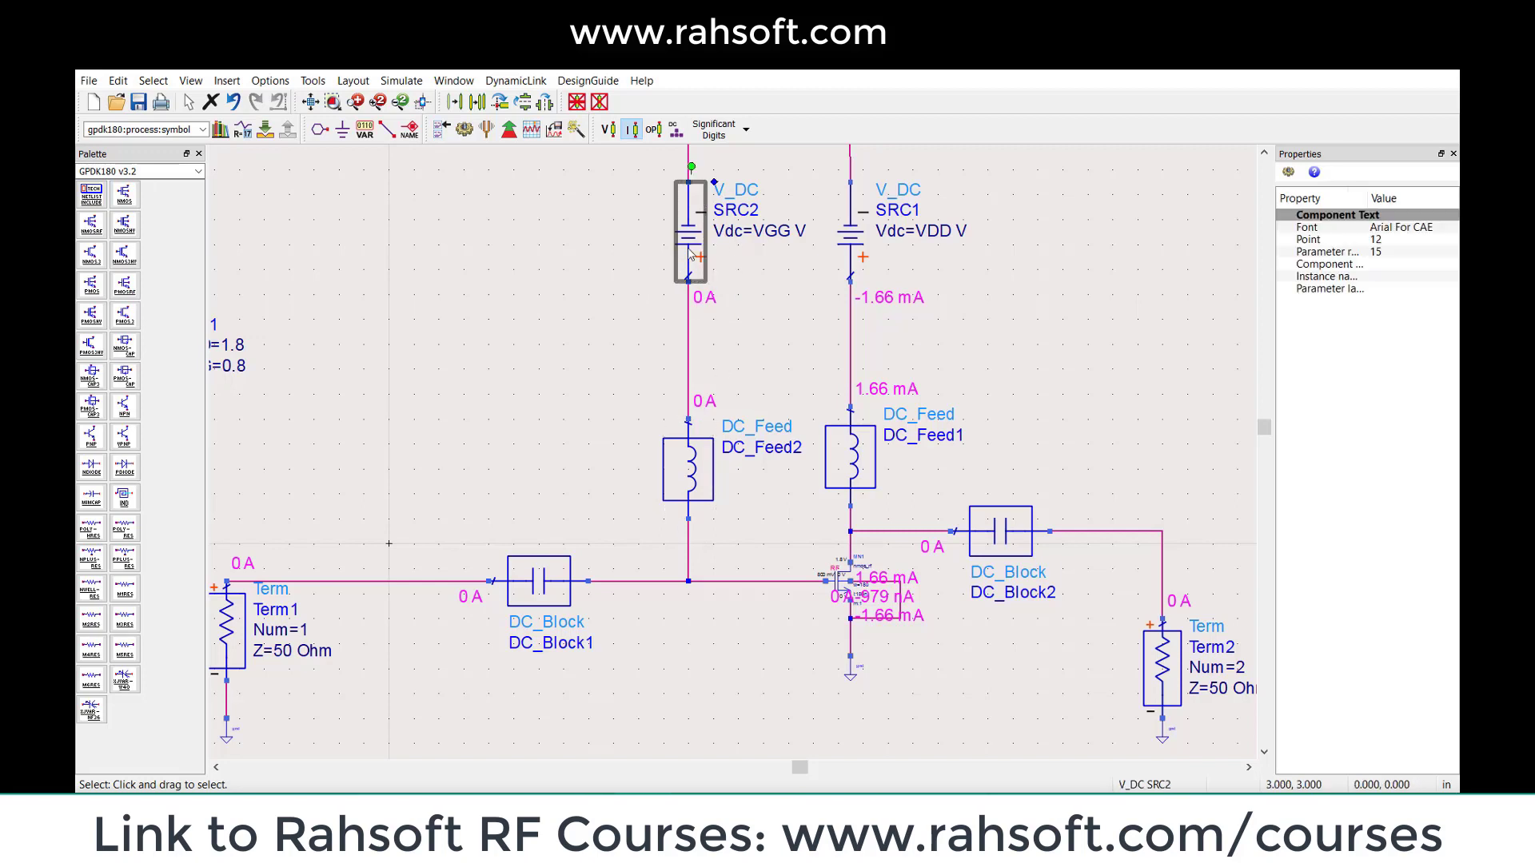
Replace DC_Feed2 with a direct wire from the SRC2 branch down to the transistor's gate line
{"action": "left_click", "coordinate": [671, 474]}
{"action": "key", "text": "Delete"}
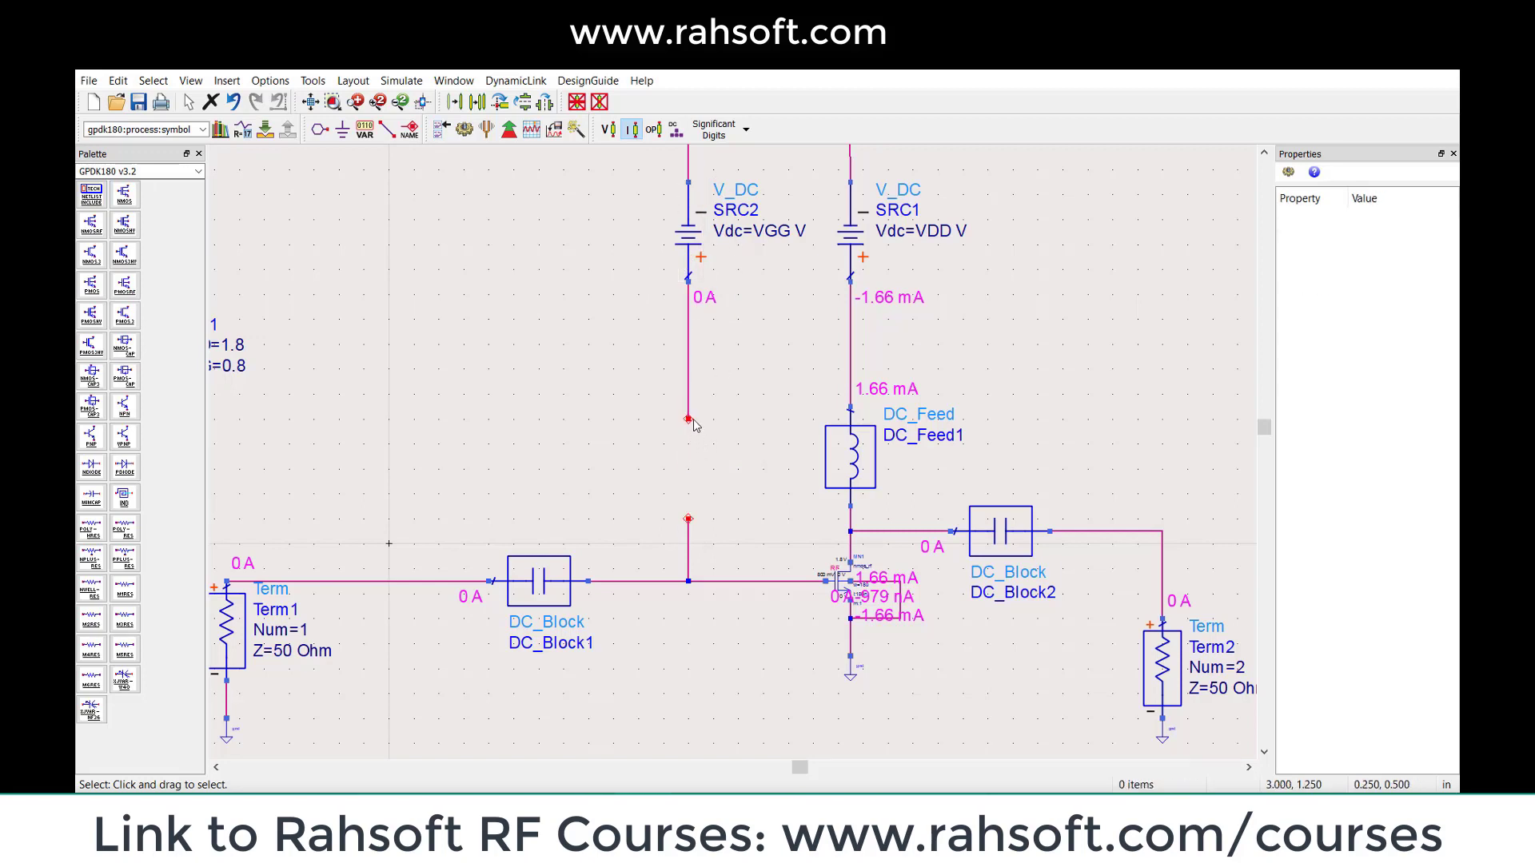
{"action": "left_click", "coordinate": [387, 129]}
{"action": "left_click", "coordinate": [688, 419]}
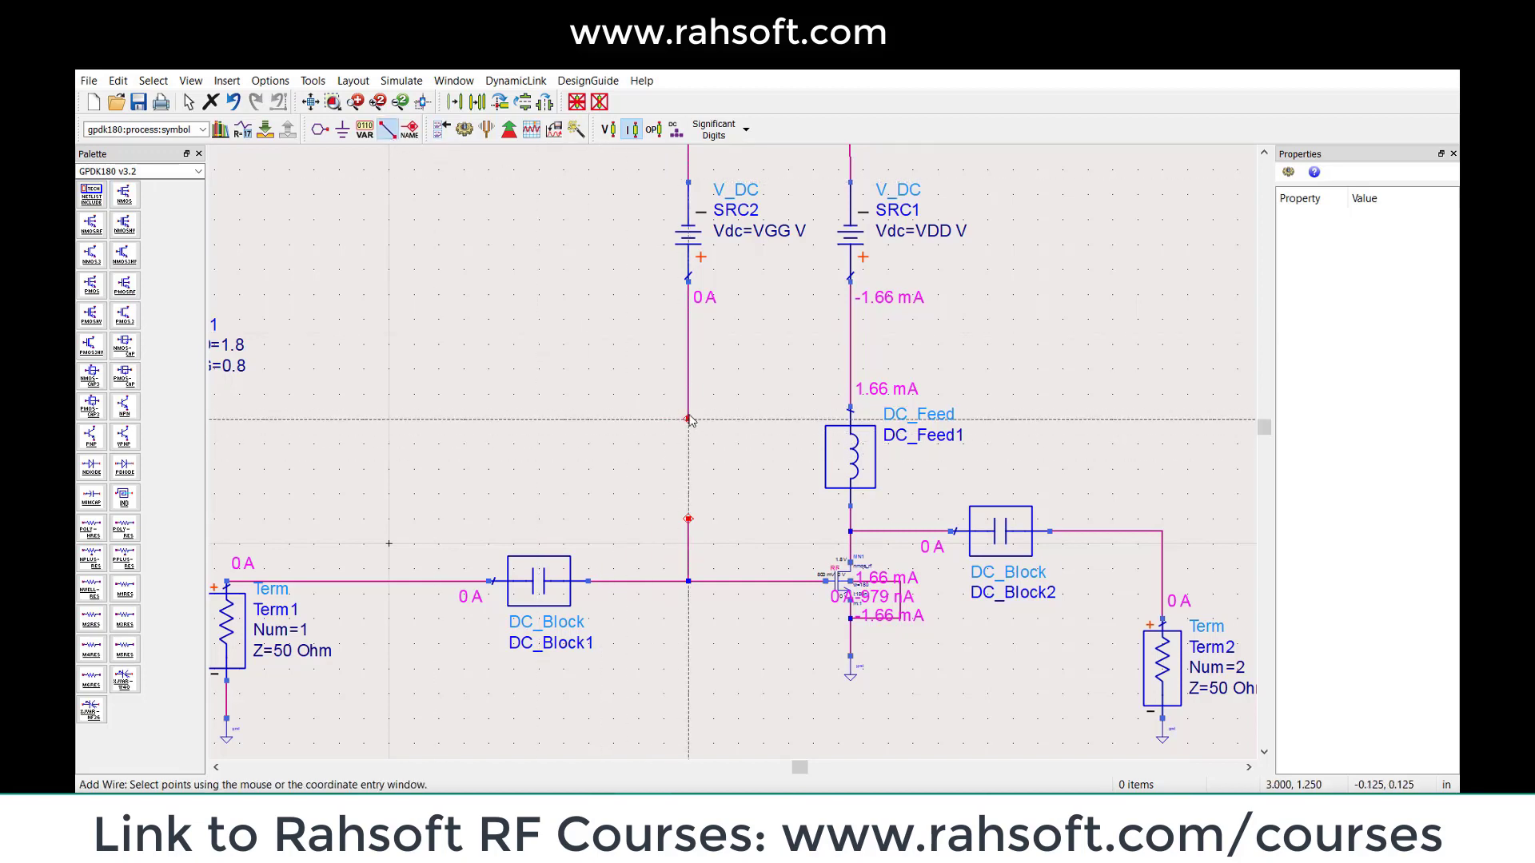
{"action": "left_click", "coordinate": [688, 519]}
{"action": "key", "text": "Escape"}
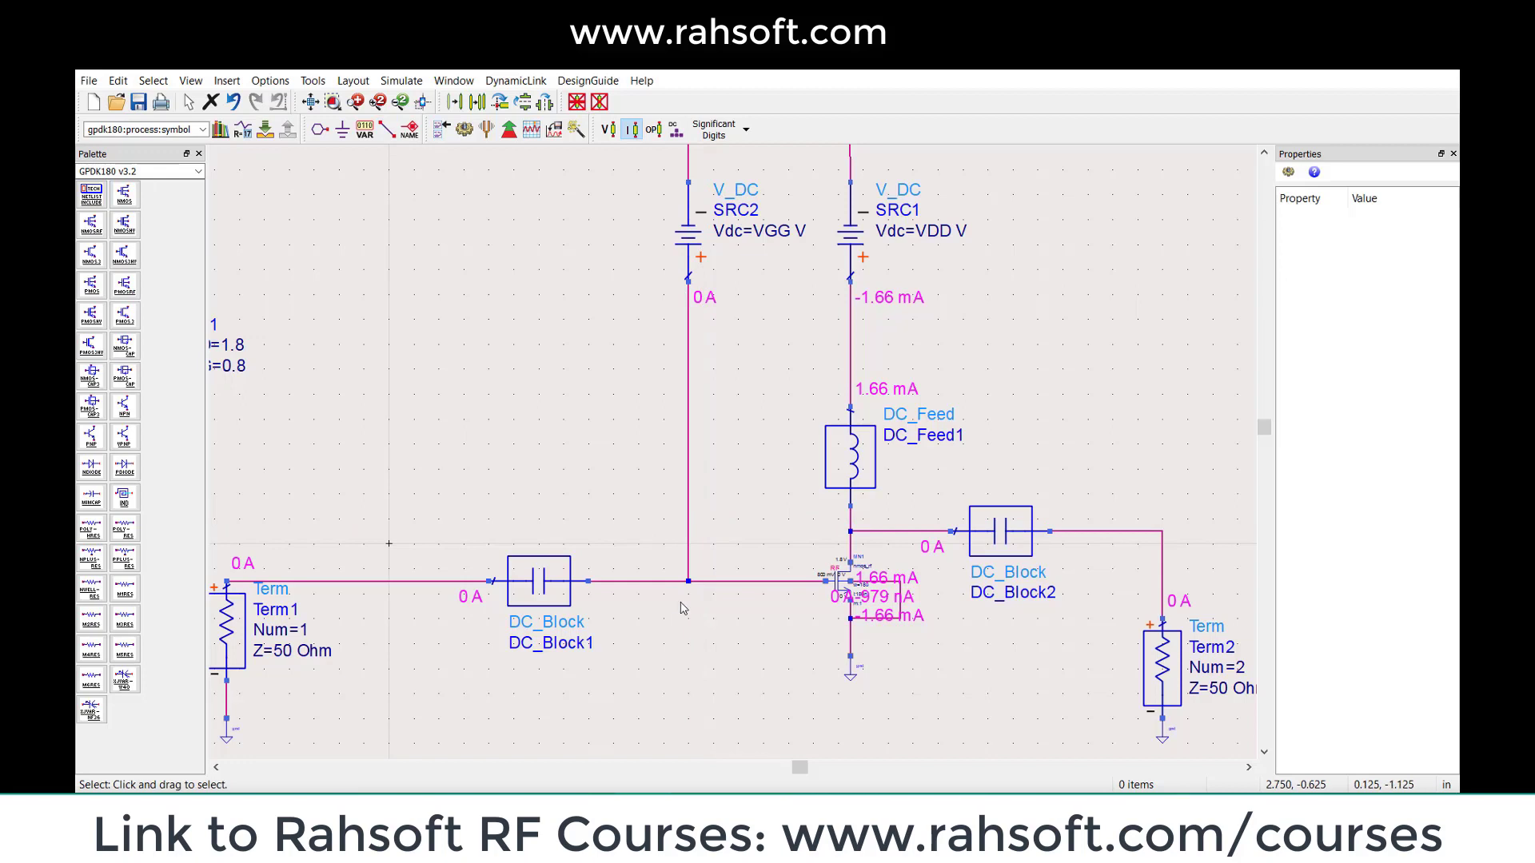
Delete the direct gate bias wire and place a copy of DC_Feed1 in its place below SRC2
{"action": "left_click", "coordinate": [685, 483]}
{"action": "key", "text": "Delete"}
{"action": "left_click", "coordinate": [838, 462]}
{"action": "key", "text": "ctrl+c"}
{"action": "key", "text": "ctrl+v"}
{"action": "left_click", "coordinate": [689, 506]}
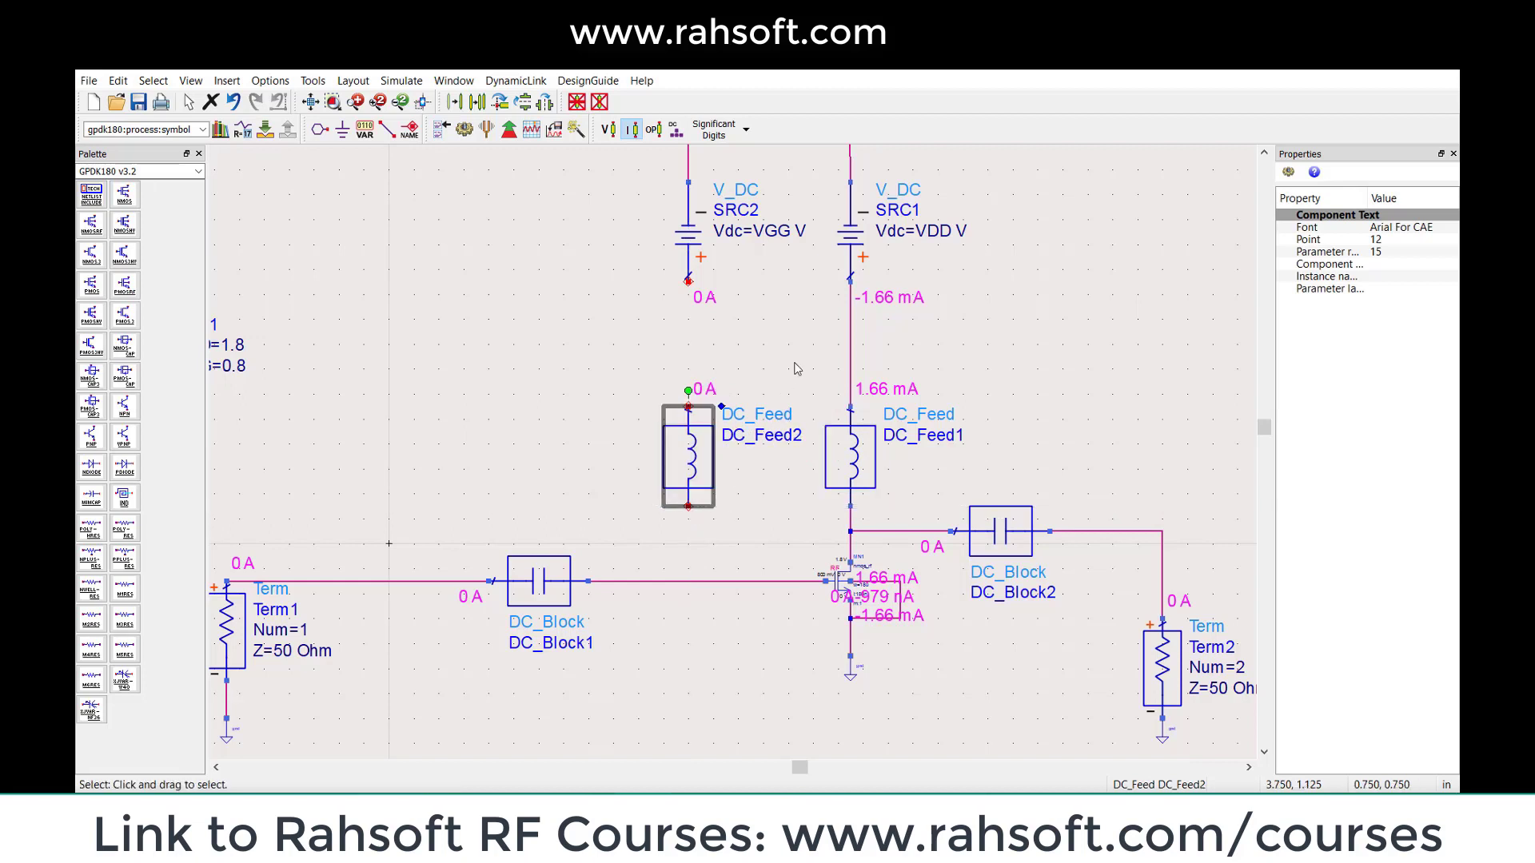
{"action": "left_click", "coordinate": [779, 347]}
Wire DC_Feed2 between the positive terminal of SRC2 and the gate line
{"action": "left_click", "coordinate": [387, 129]}
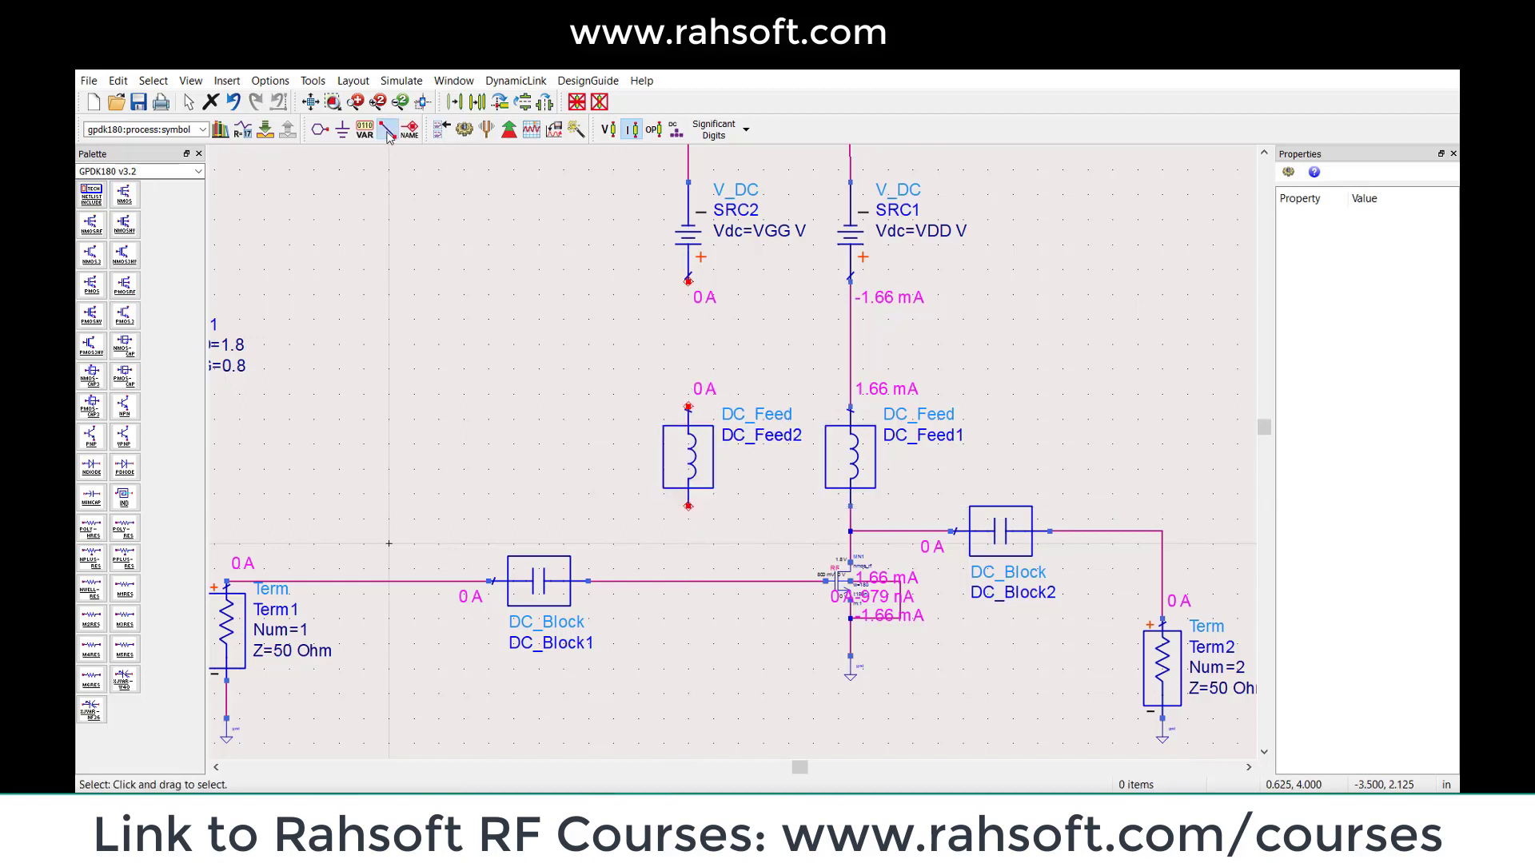
{"action": "left_click", "coordinate": [688, 281]}
{"action": "left_click", "coordinate": [688, 407]}
{"action": "left_click", "coordinate": [688, 506]}
{"action": "left_click", "coordinate": [688, 582]}
{"action": "key", "text": "Escape"}
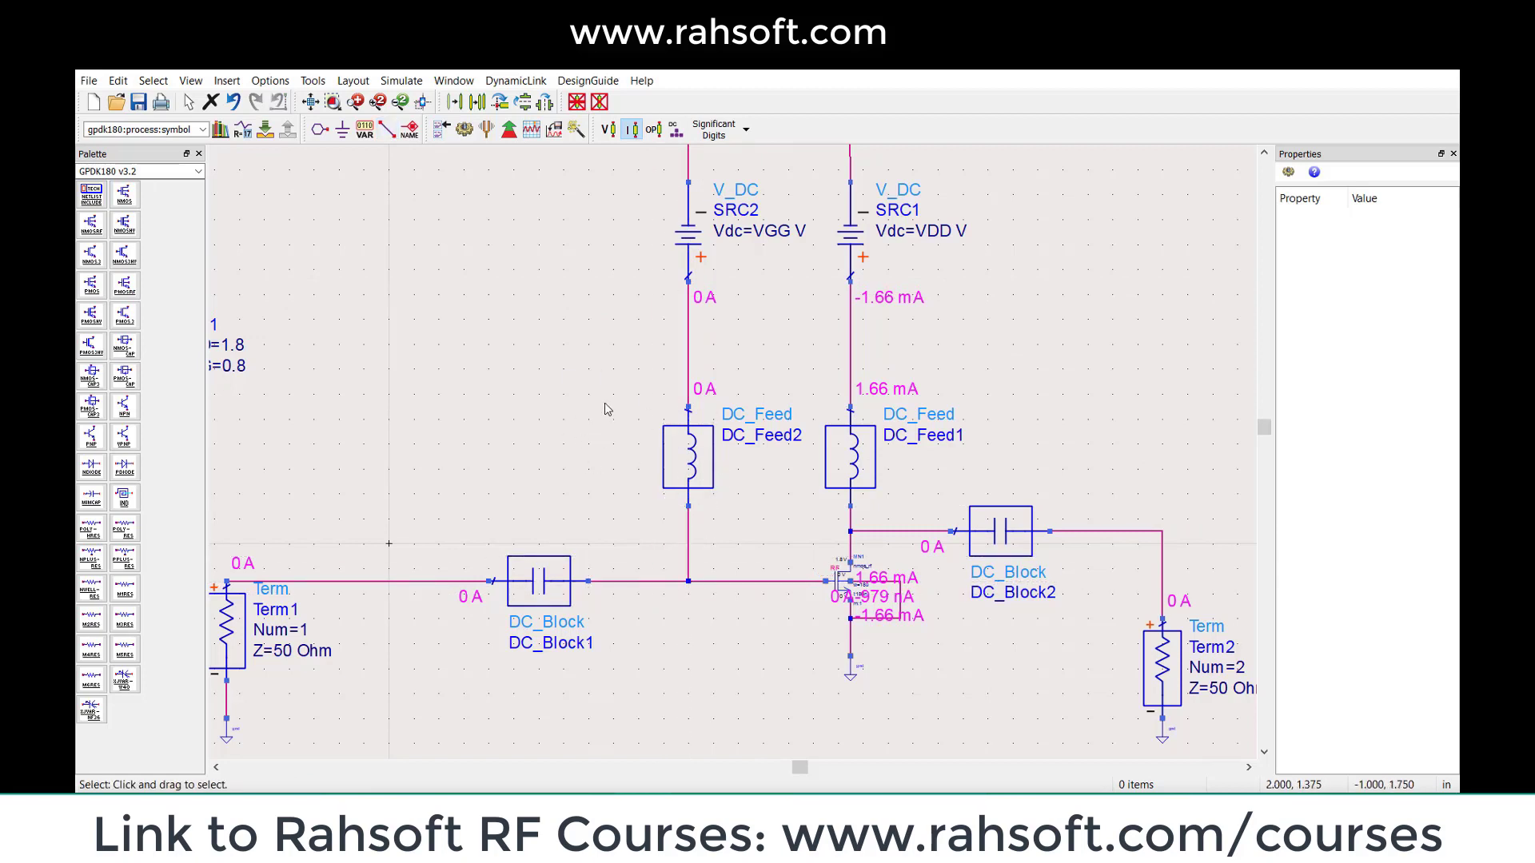
Display the Lumped-Components palette that contains the DC feed and DC block parts
{"action": "left_click", "coordinate": [199, 171]}
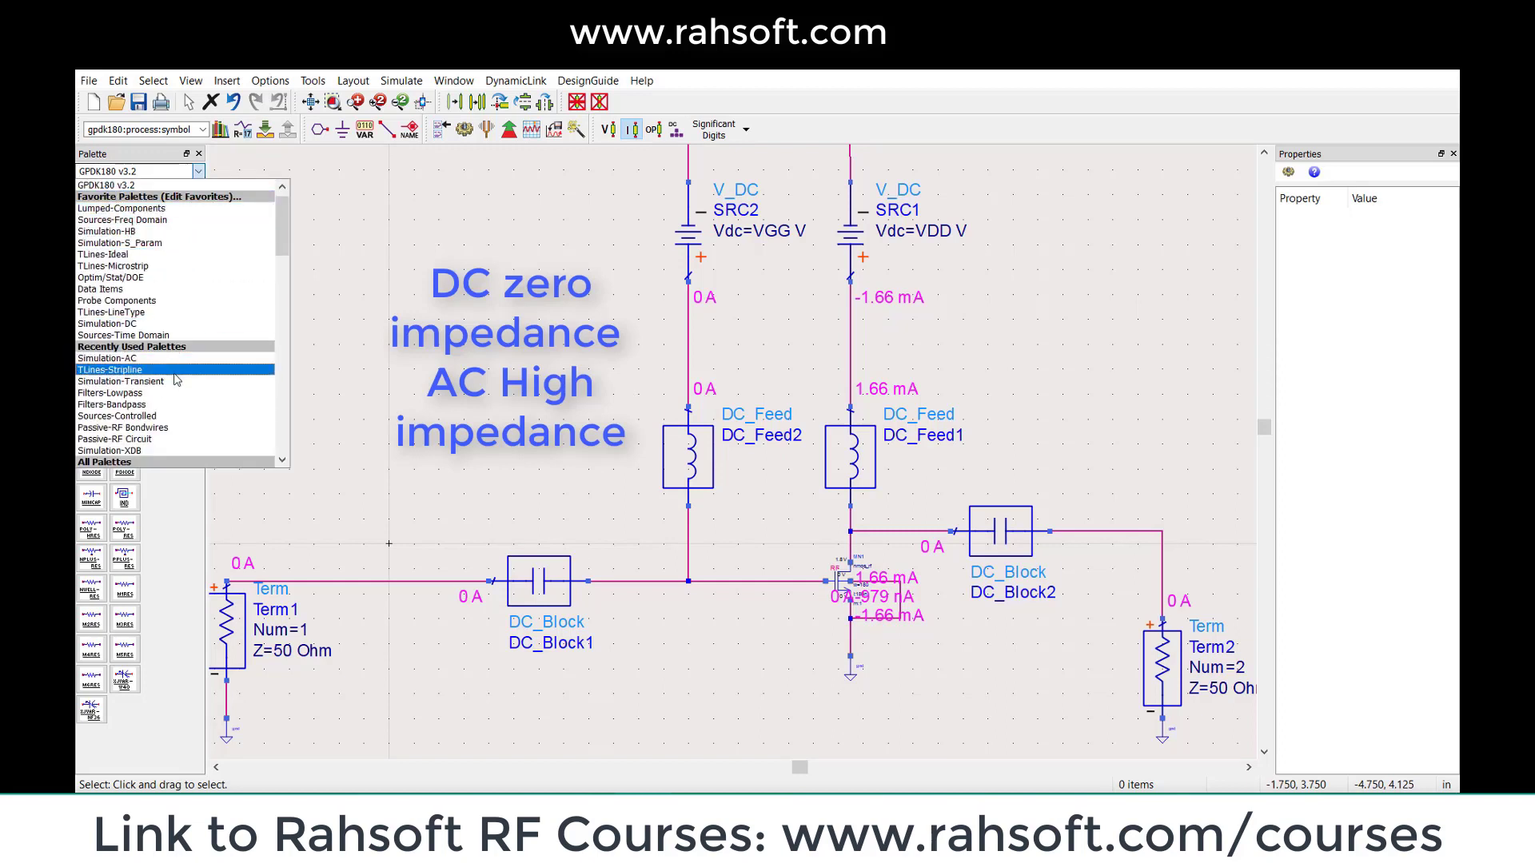
{"action": "scroll", "coordinate": [180, 389], "scroll_direction": "down", "scroll_amount": 4}
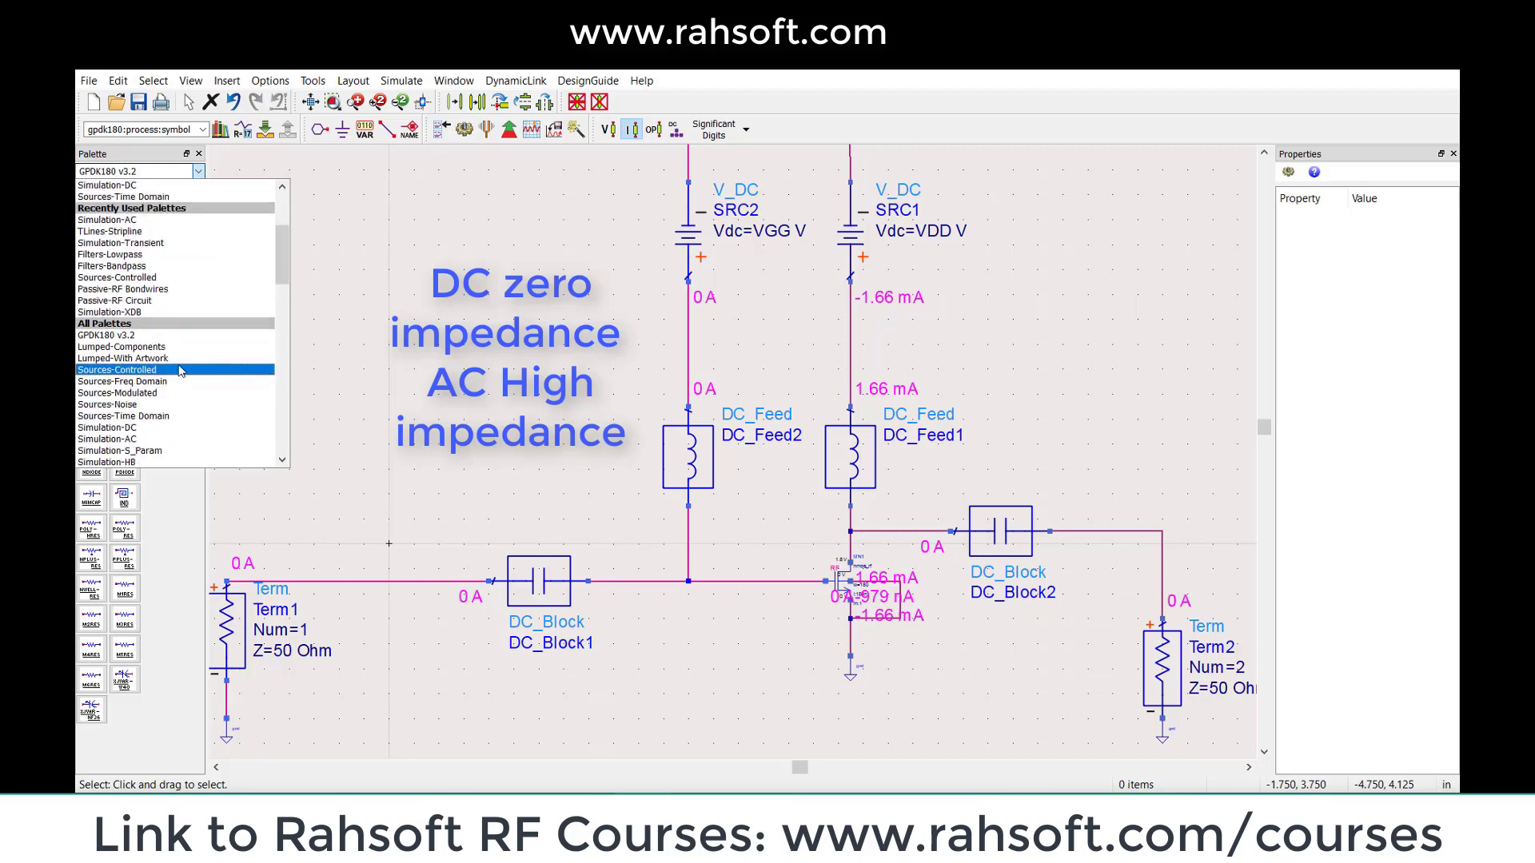
{"action": "left_click", "coordinate": [184, 349]}
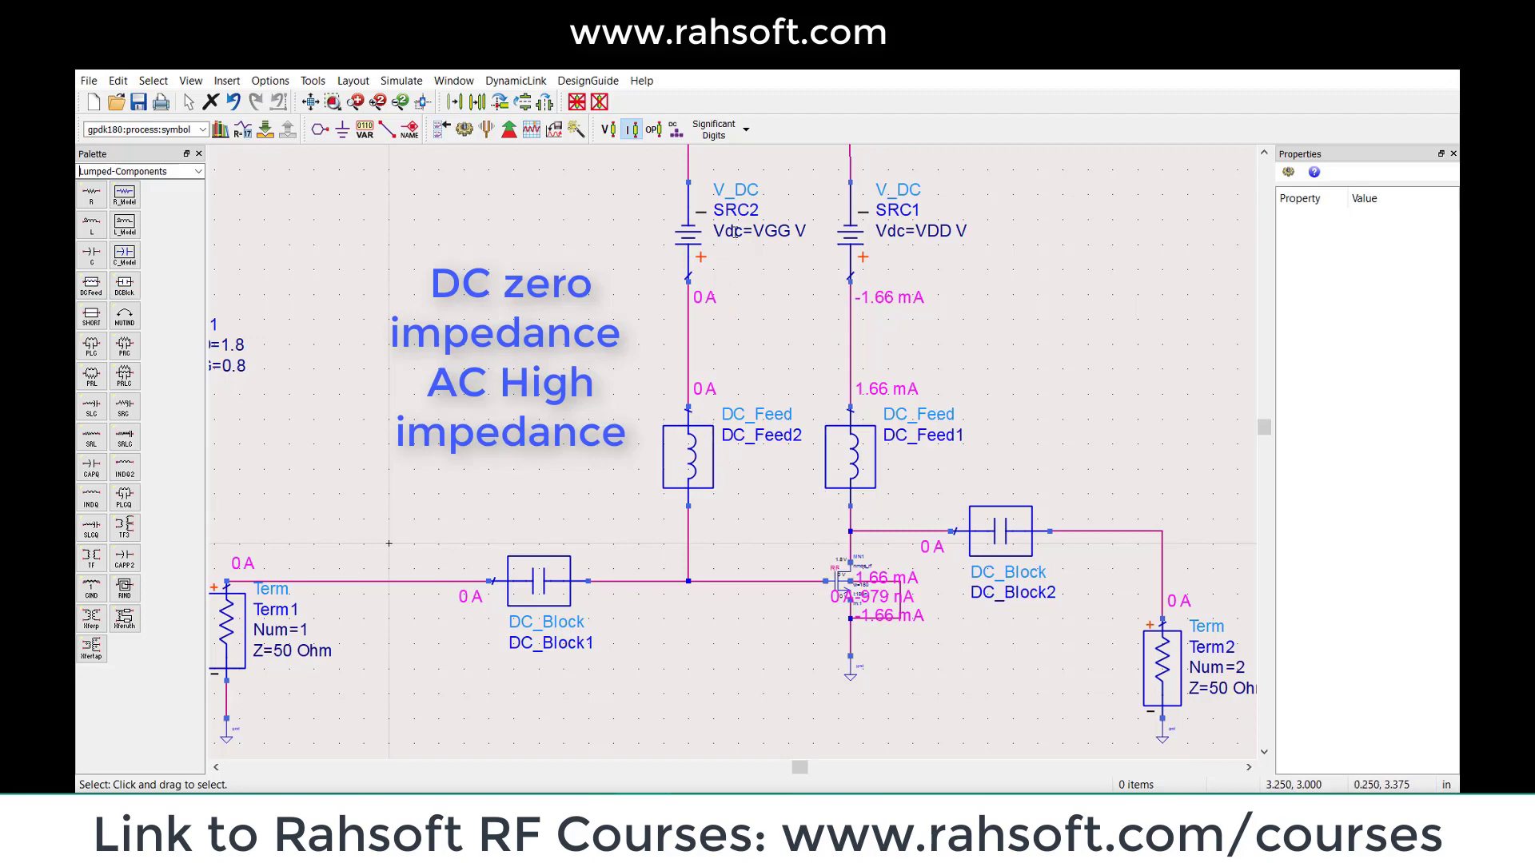
Place a V_DC source from the Sources-Freq Domain palette in the empty area beside SRC2, and delete it again
{"action": "scroll", "coordinate": [715, 256], "scroll_direction": "up", "scroll_amount": 1}
{"action": "left_click", "coordinate": [690, 306]}
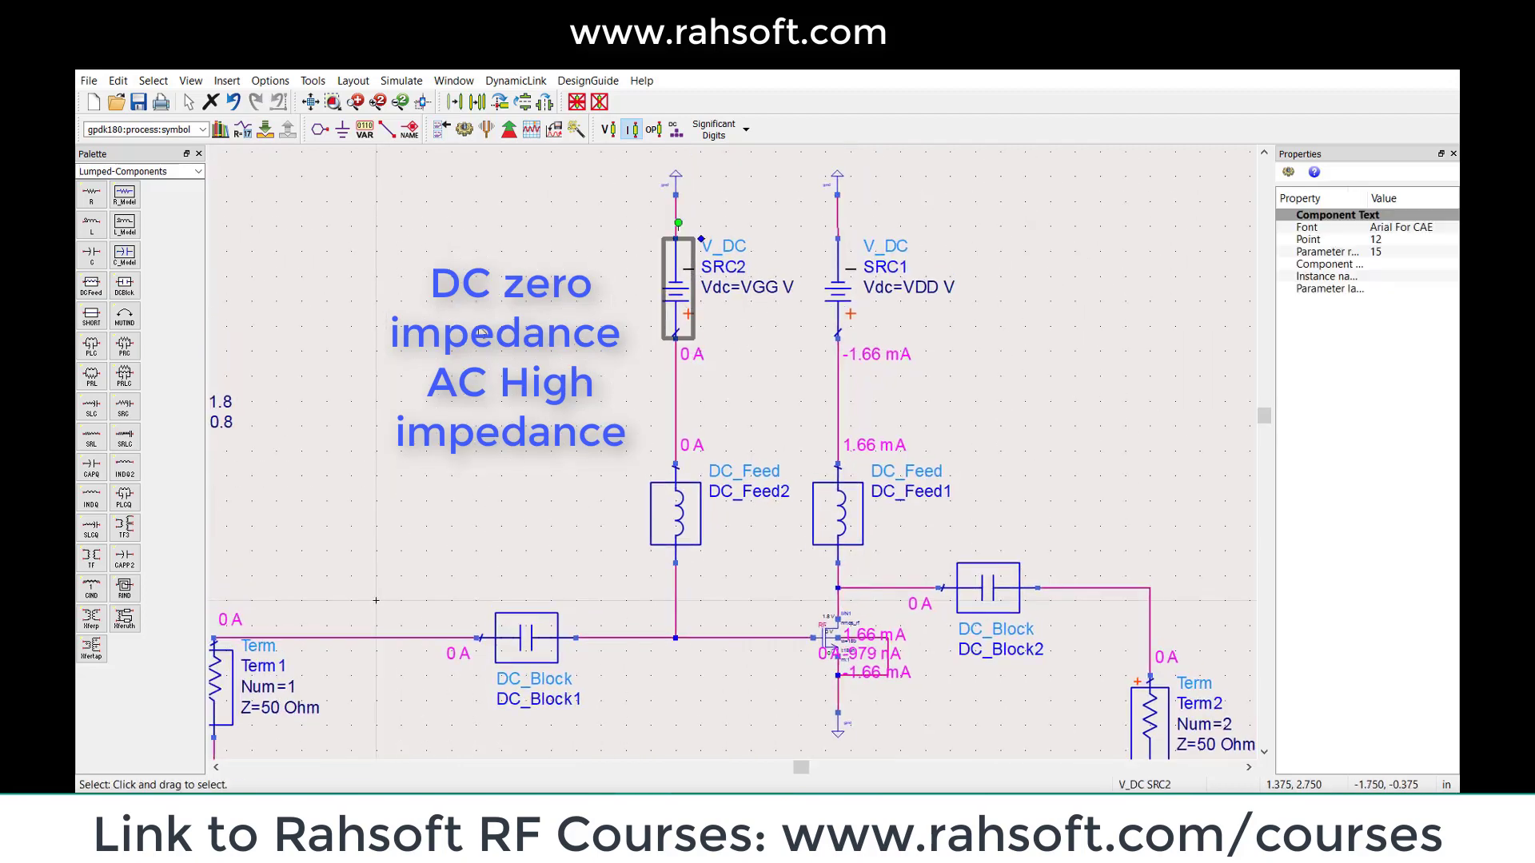
{"action": "left_click", "coordinate": [788, 325]}
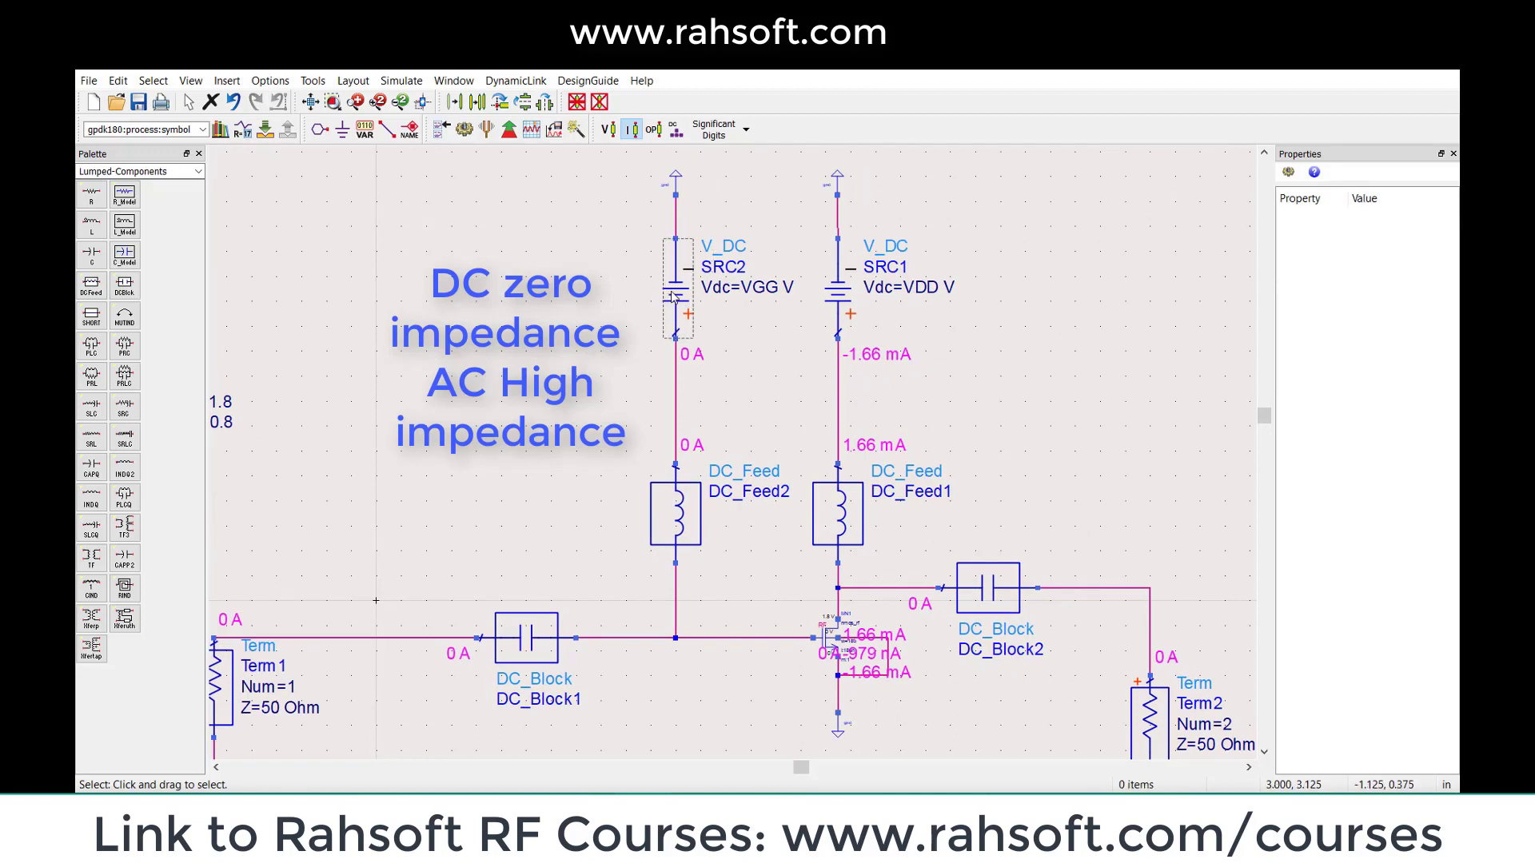
{"action": "left_click", "coordinate": [198, 171]}
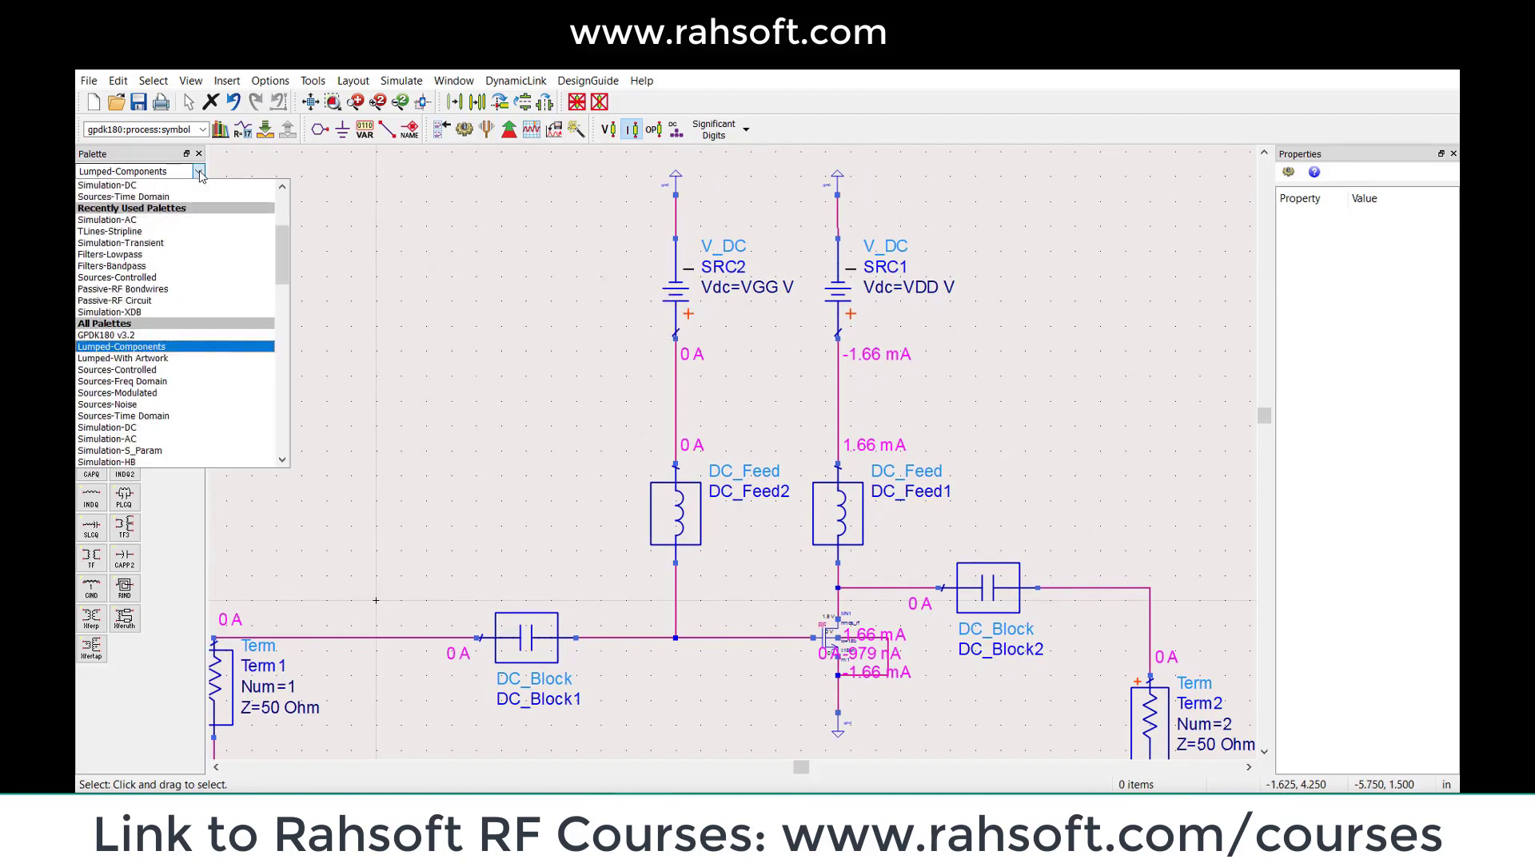
{"action": "left_click", "coordinate": [170, 382]}
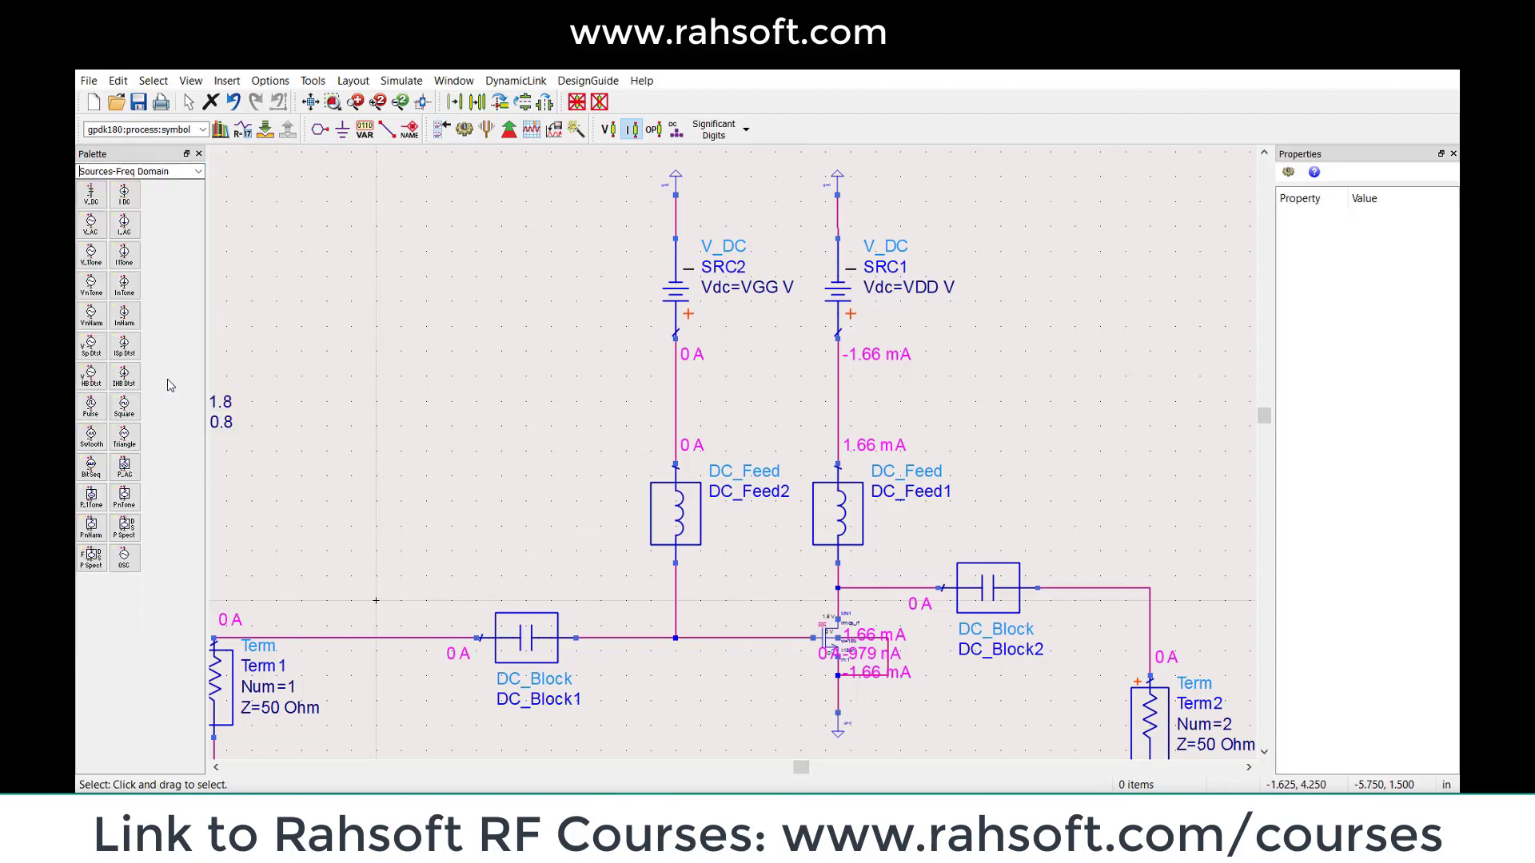
{"action": "left_click", "coordinate": [90, 194]}
{"action": "left_click", "coordinate": [378, 297]}
{"action": "key", "text": "Escape"}
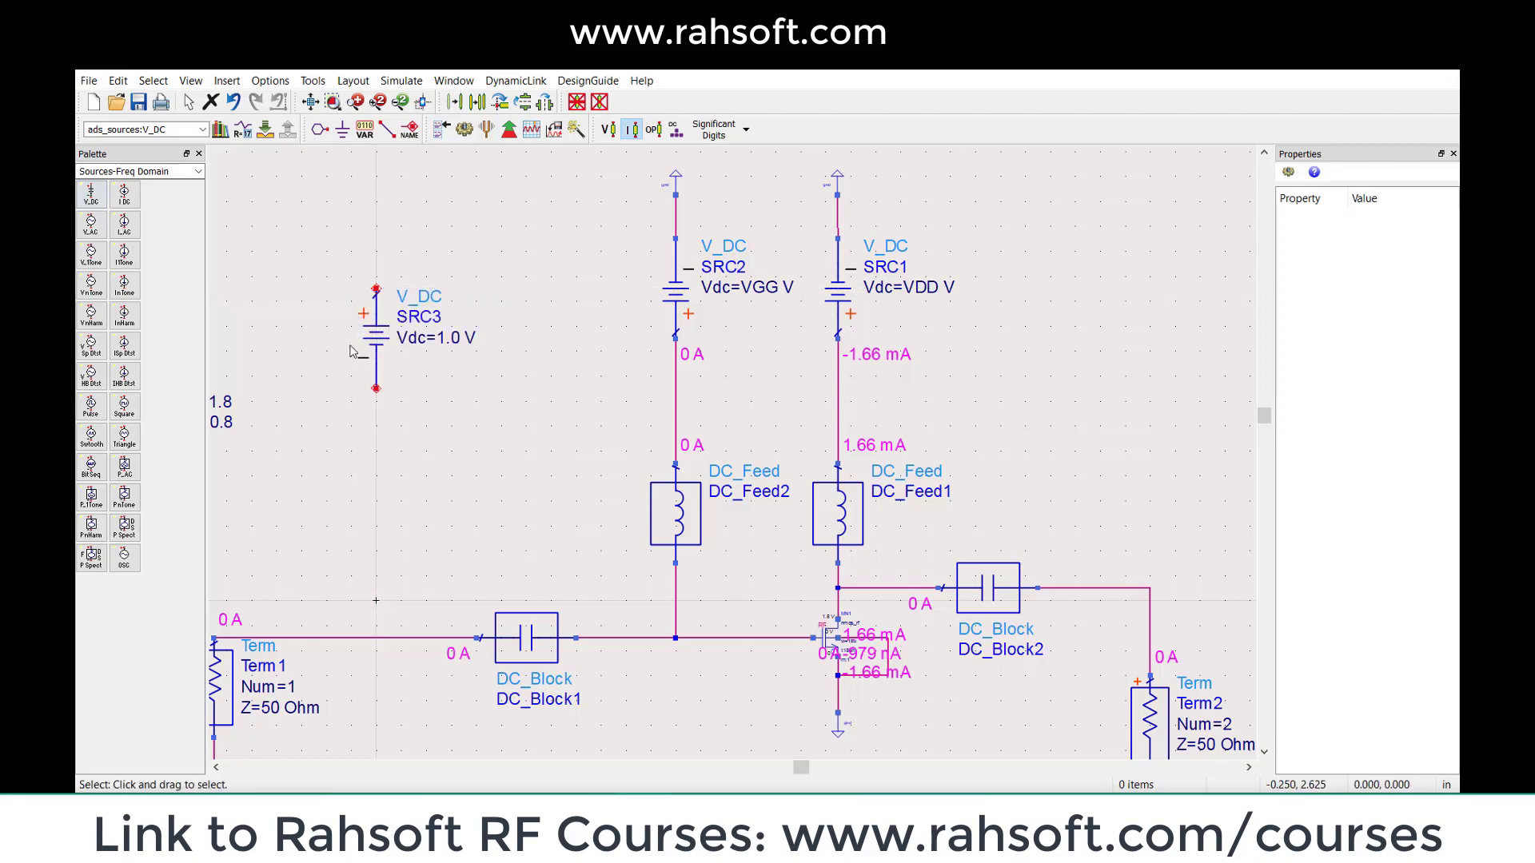
{"action": "left_click", "coordinate": [381, 339]}
{"action": "key", "text": "Delete"}
Move DC_Feed1 up the drain supply line, closer to SRC1 and still aligned with it
{"action": "left_click_drag", "start_coordinate": [491, 257], "coordinate": [407, 213]}
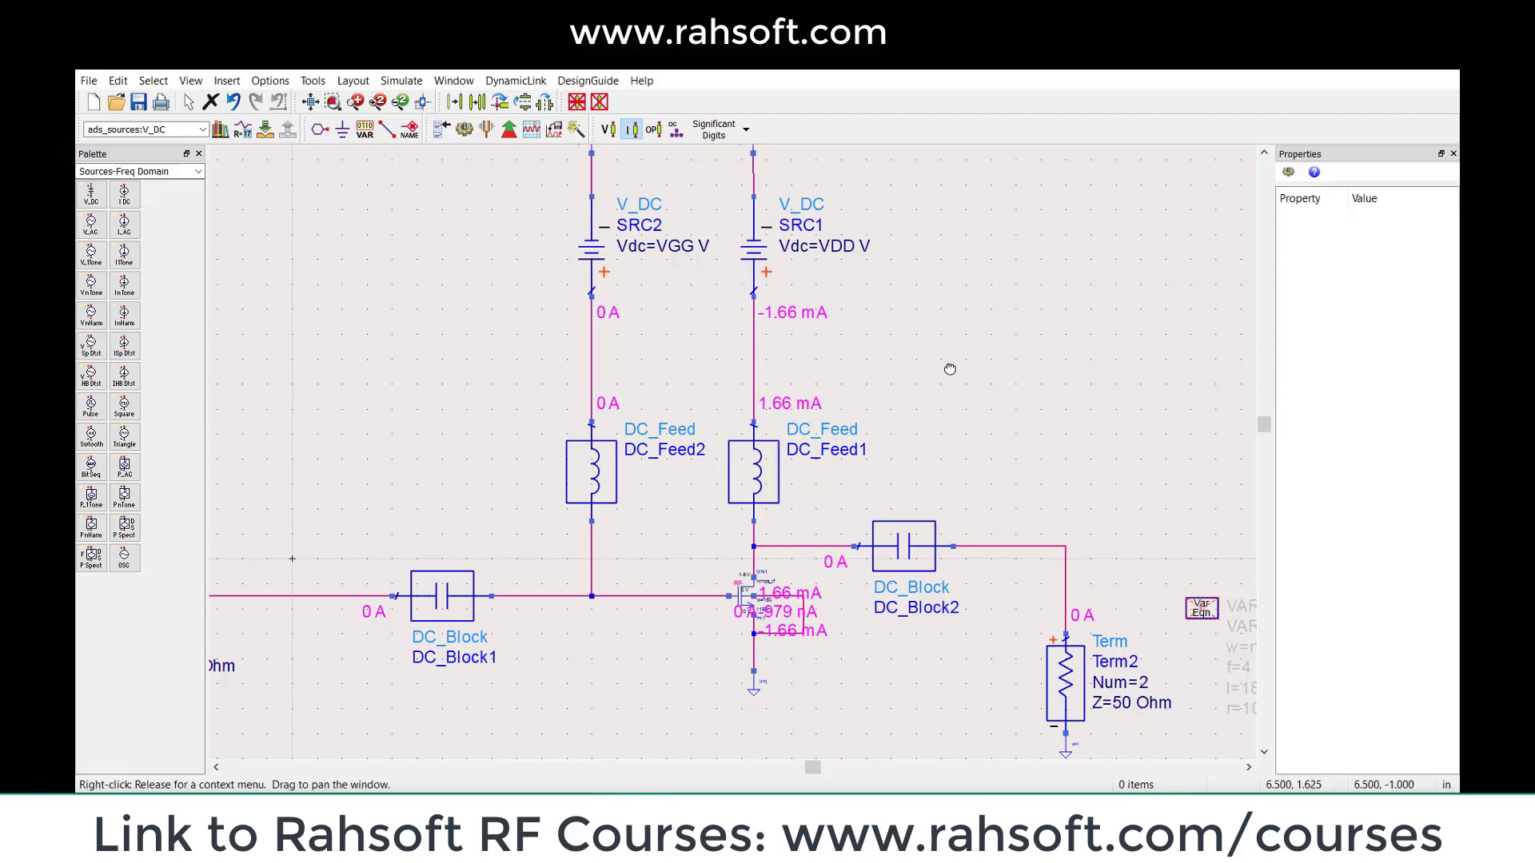
{"action": "left_click_drag", "start_coordinate": [946, 376], "coordinate": [972, 298]}
{"action": "scroll", "coordinate": [862, 330], "scroll_direction": "up", "scroll_amount": 1}
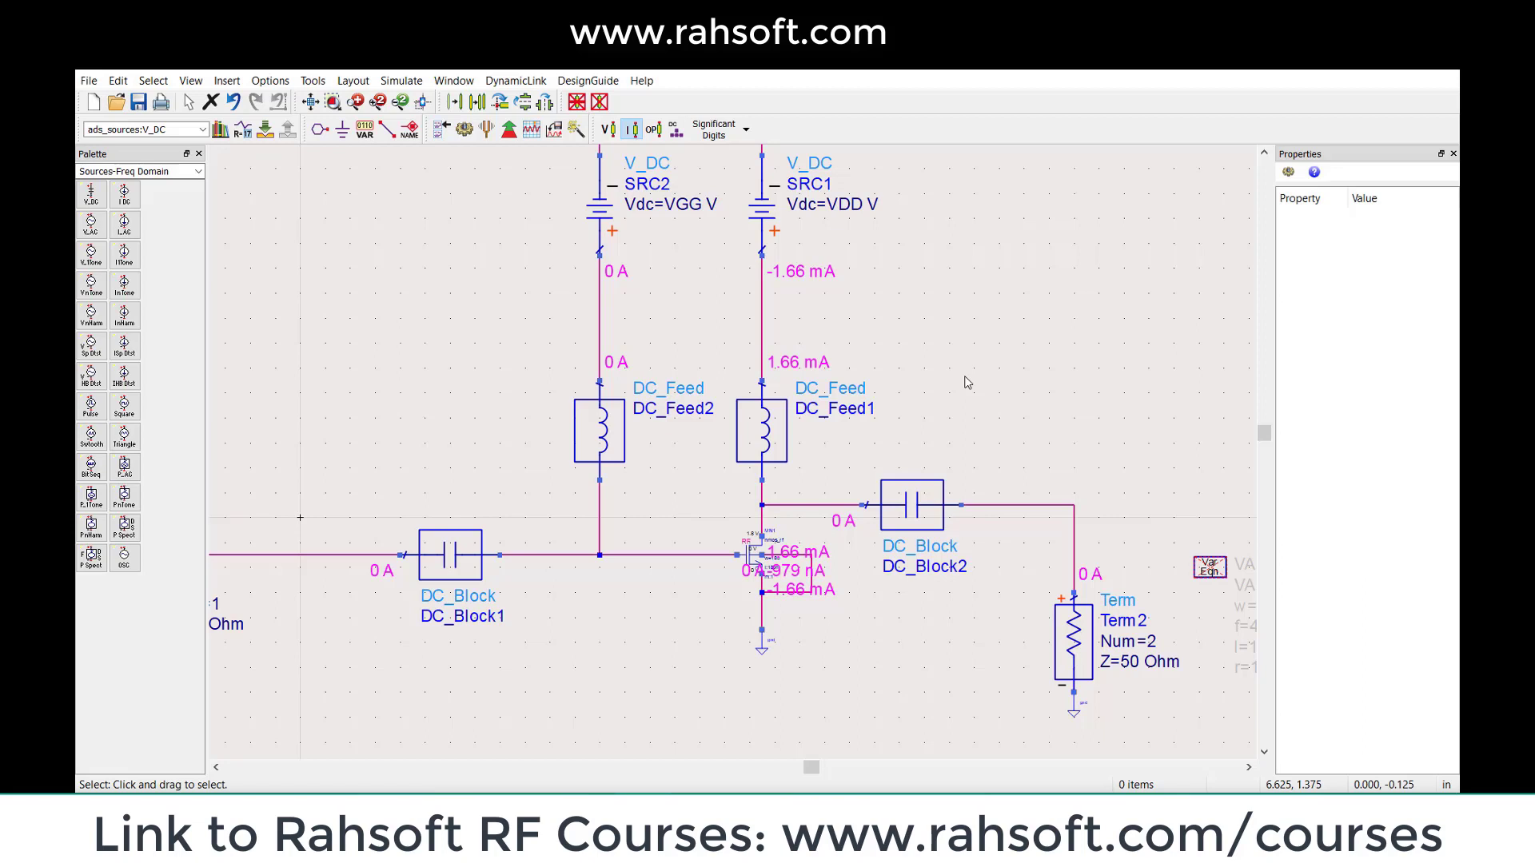
{"action": "left_click", "coordinate": [783, 438]}
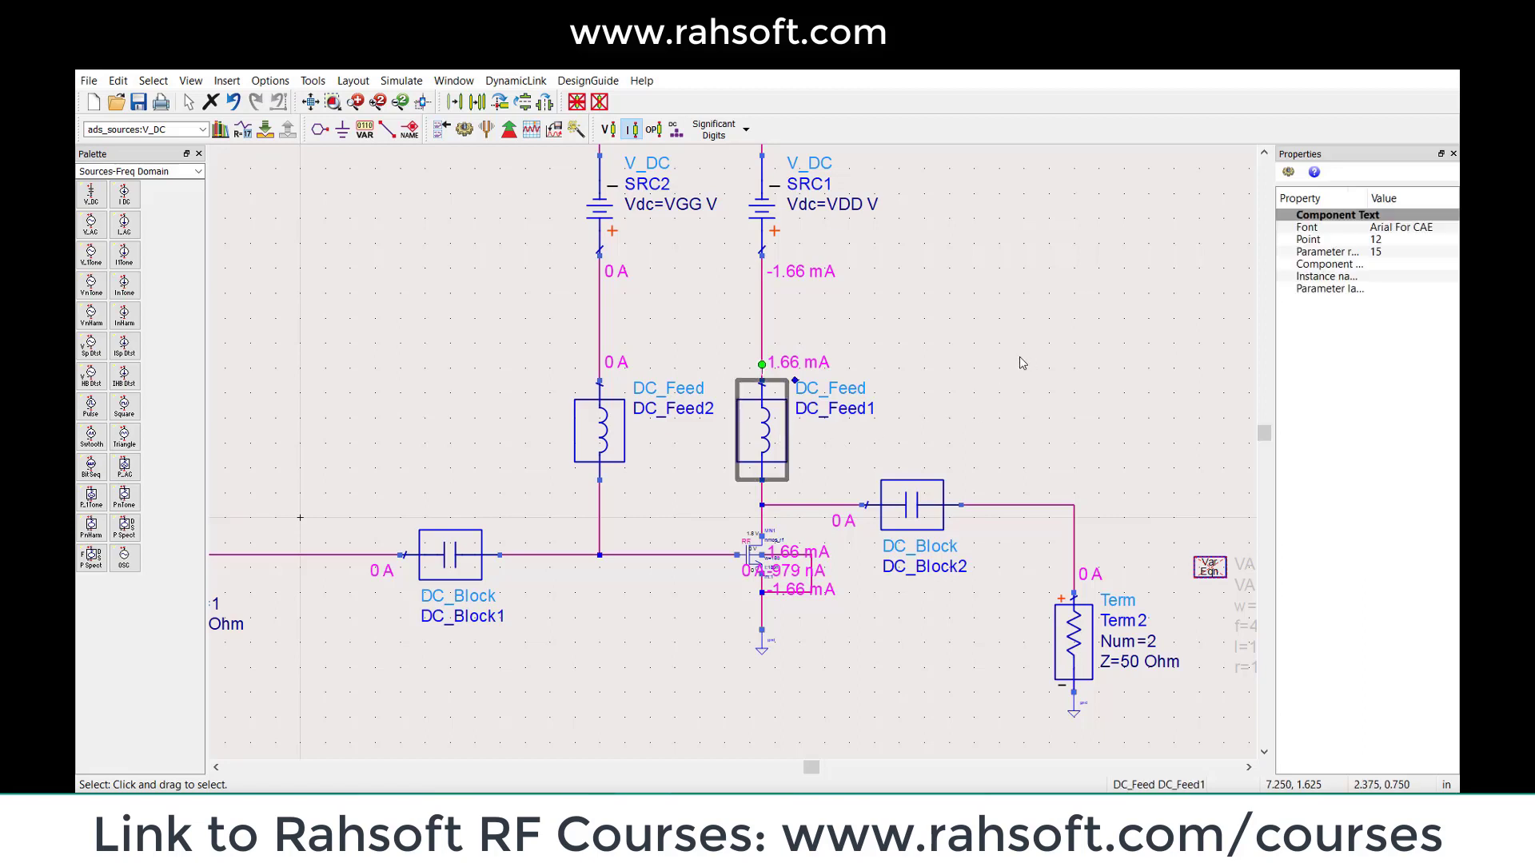
{"action": "mouse_move", "coordinate": [776, 439]}
{"action": "left_mouse_down"}
{"action": "mouse_move", "coordinate": [833, 404]}
{"action": "mouse_move", "coordinate": [787, 428]}
{"action": "left_mouse_up"}
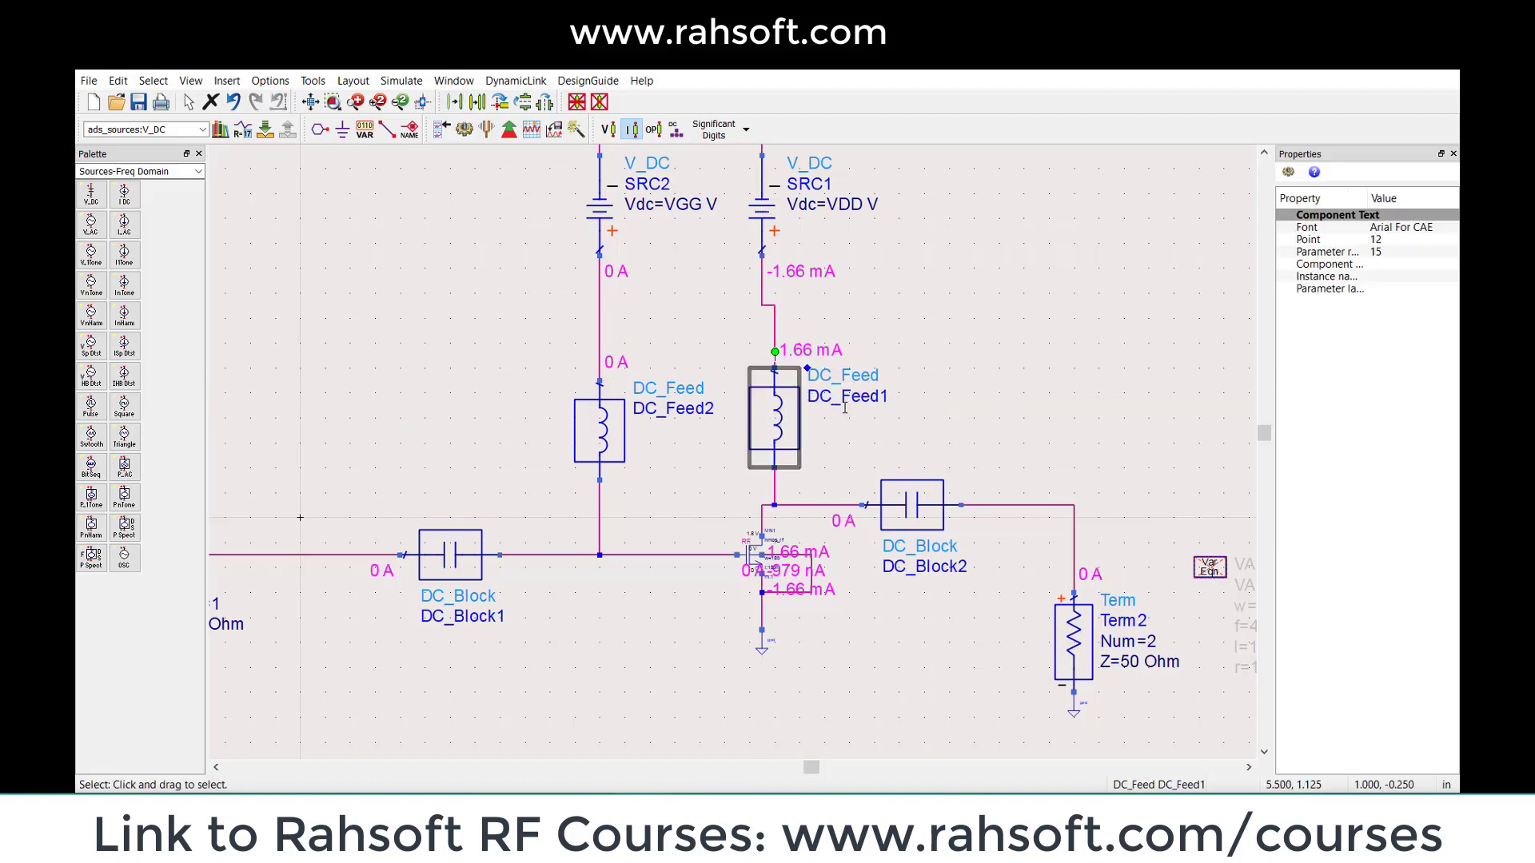
{"action": "left_click_drag", "start_coordinate": [784, 425], "coordinate": [778, 383]}
{"action": "left_click", "coordinate": [1009, 316]}
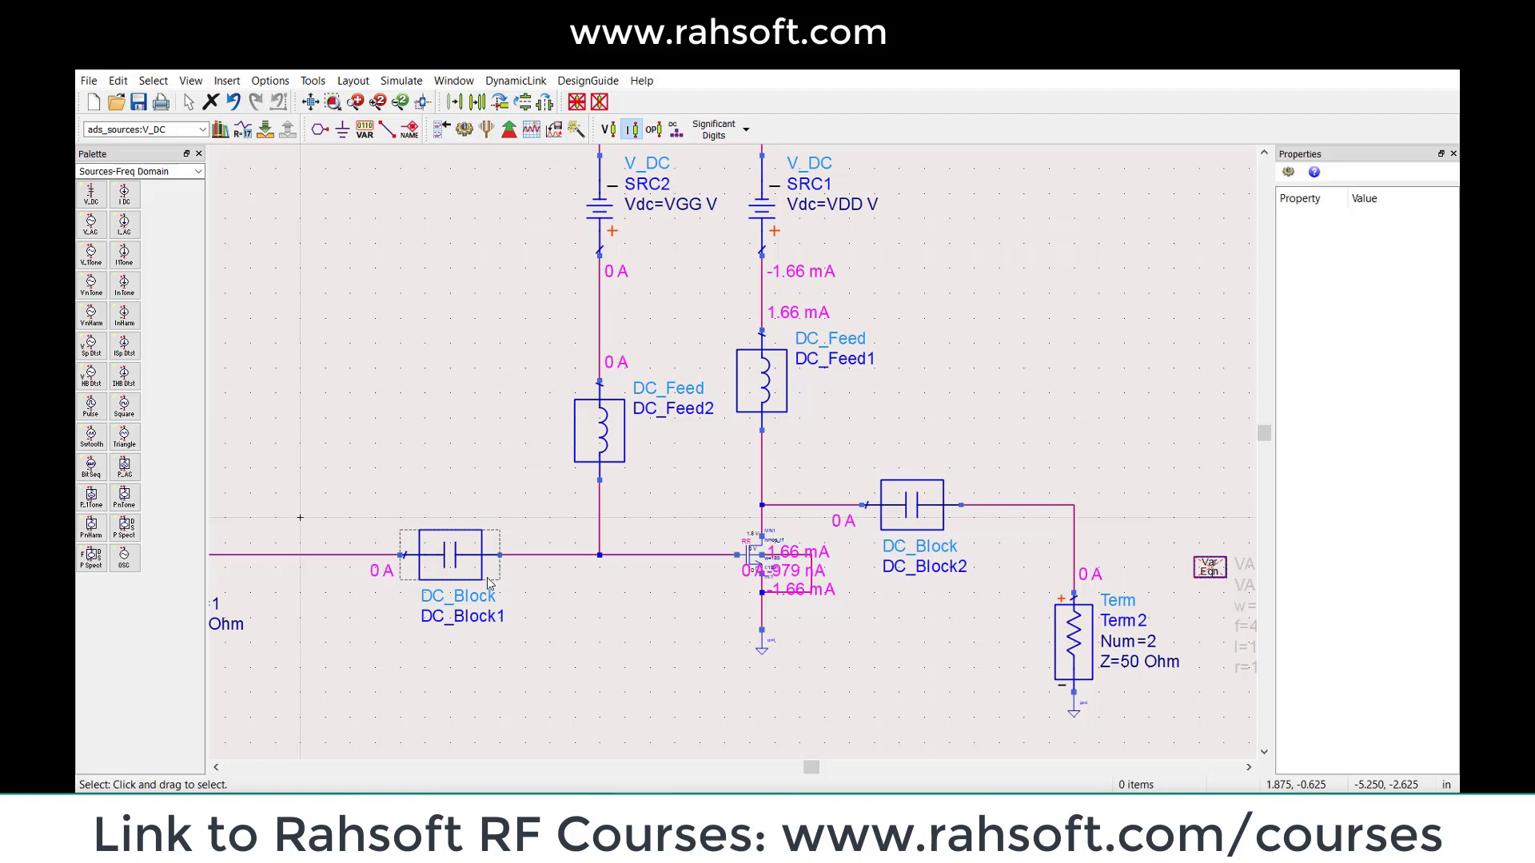
Examine the output path from the transistor's drain node through DC_Block2 to the Term2 port termination
{"action": "left_click", "coordinate": [907, 494]}
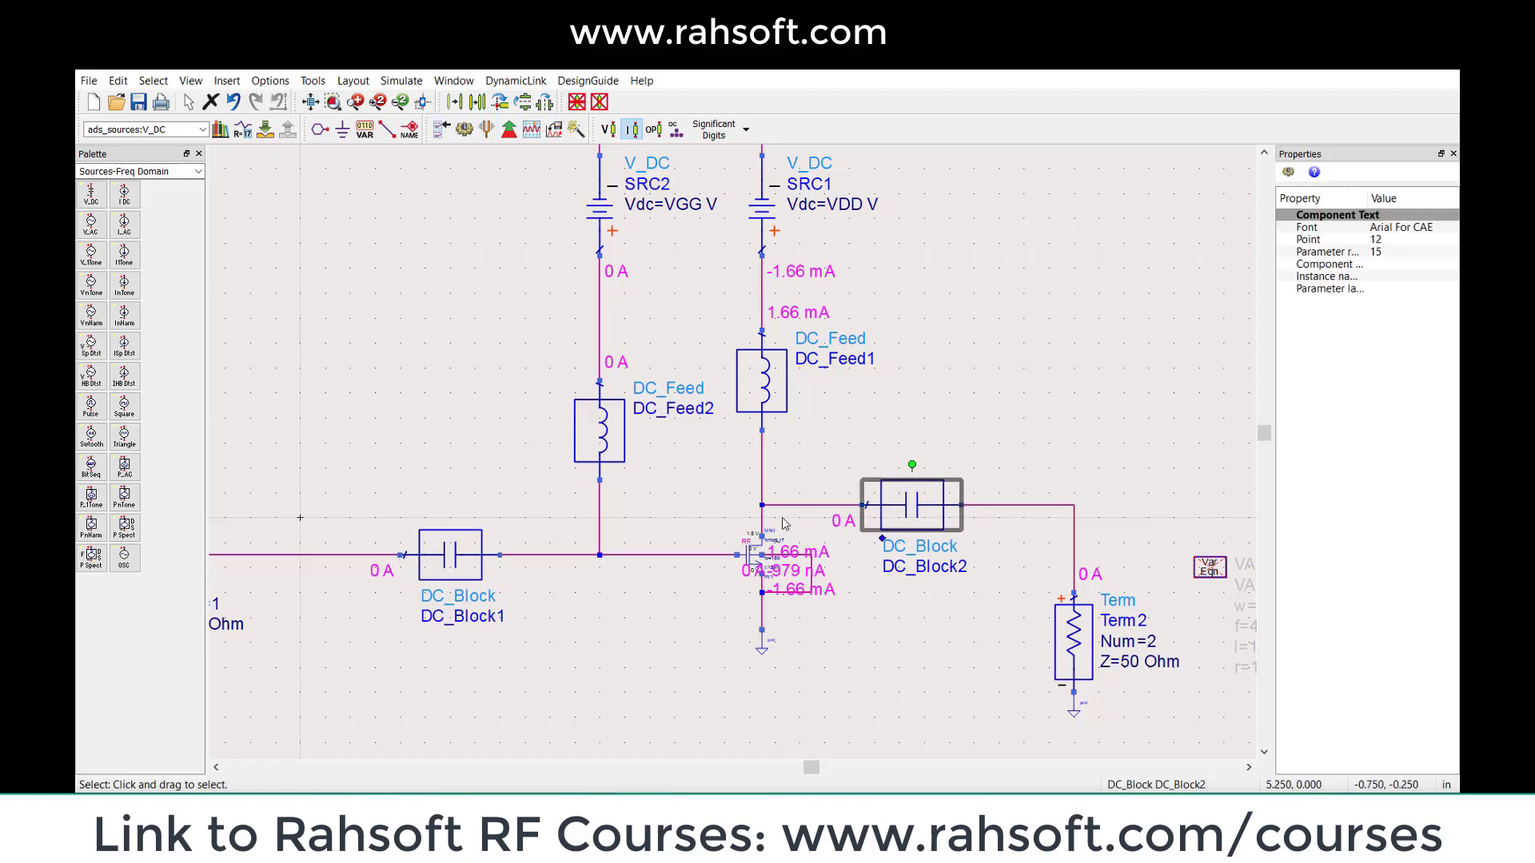
{"action": "left_click", "coordinate": [805, 507]}
{"action": "left_click", "coordinate": [996, 507]}
{"action": "left_click", "coordinate": [837, 518]}
{"action": "left_click", "coordinate": [835, 505]}
{"action": "left_click", "coordinate": [972, 454]}
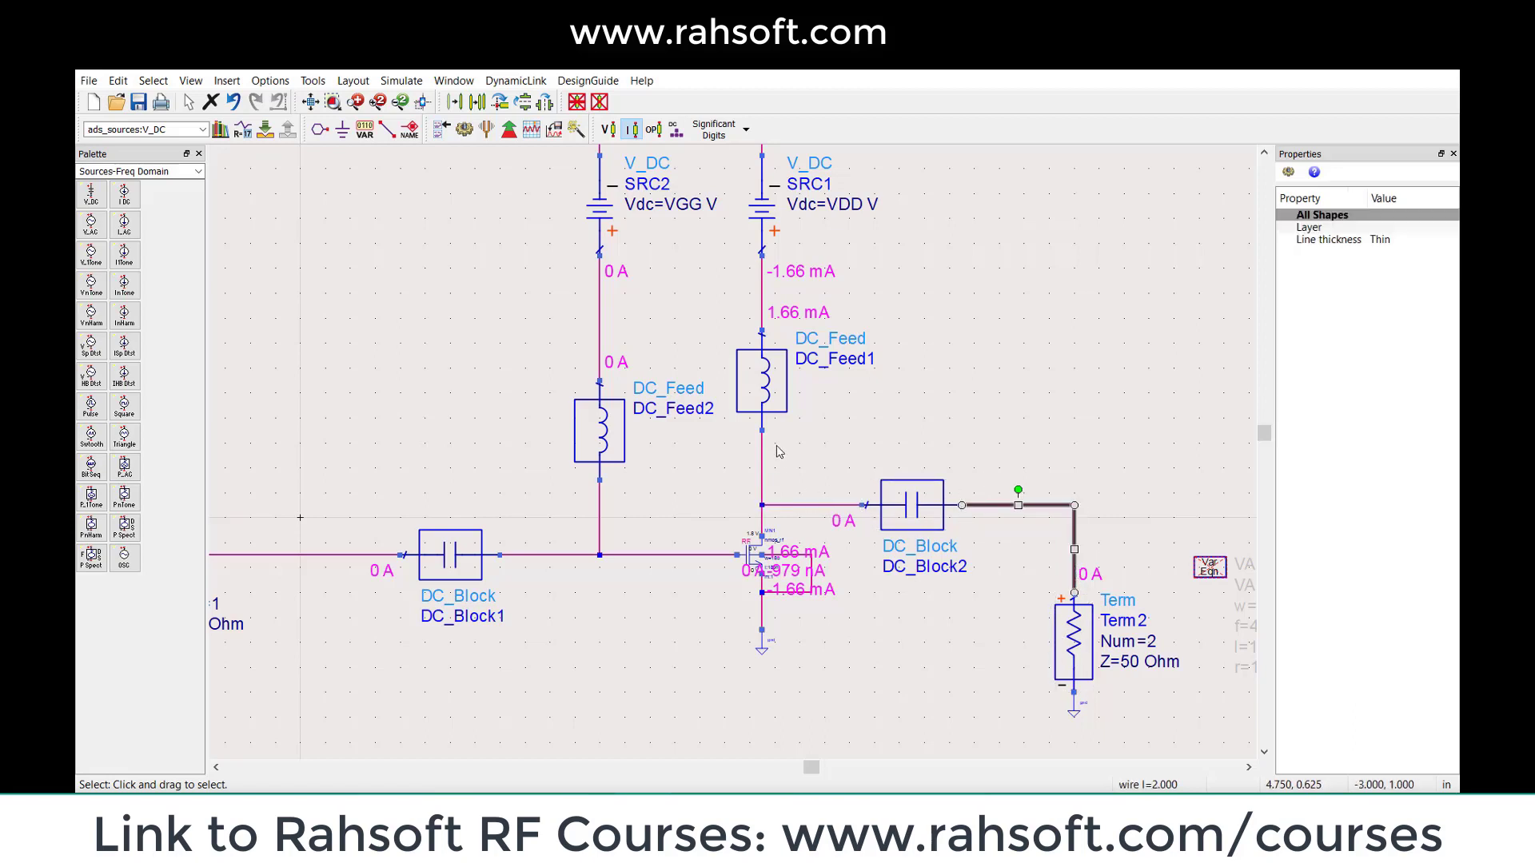
{"action": "left_click", "coordinate": [895, 424]}
{"action": "left_click_drag", "start_coordinate": [916, 426], "coordinate": [938, 391]}
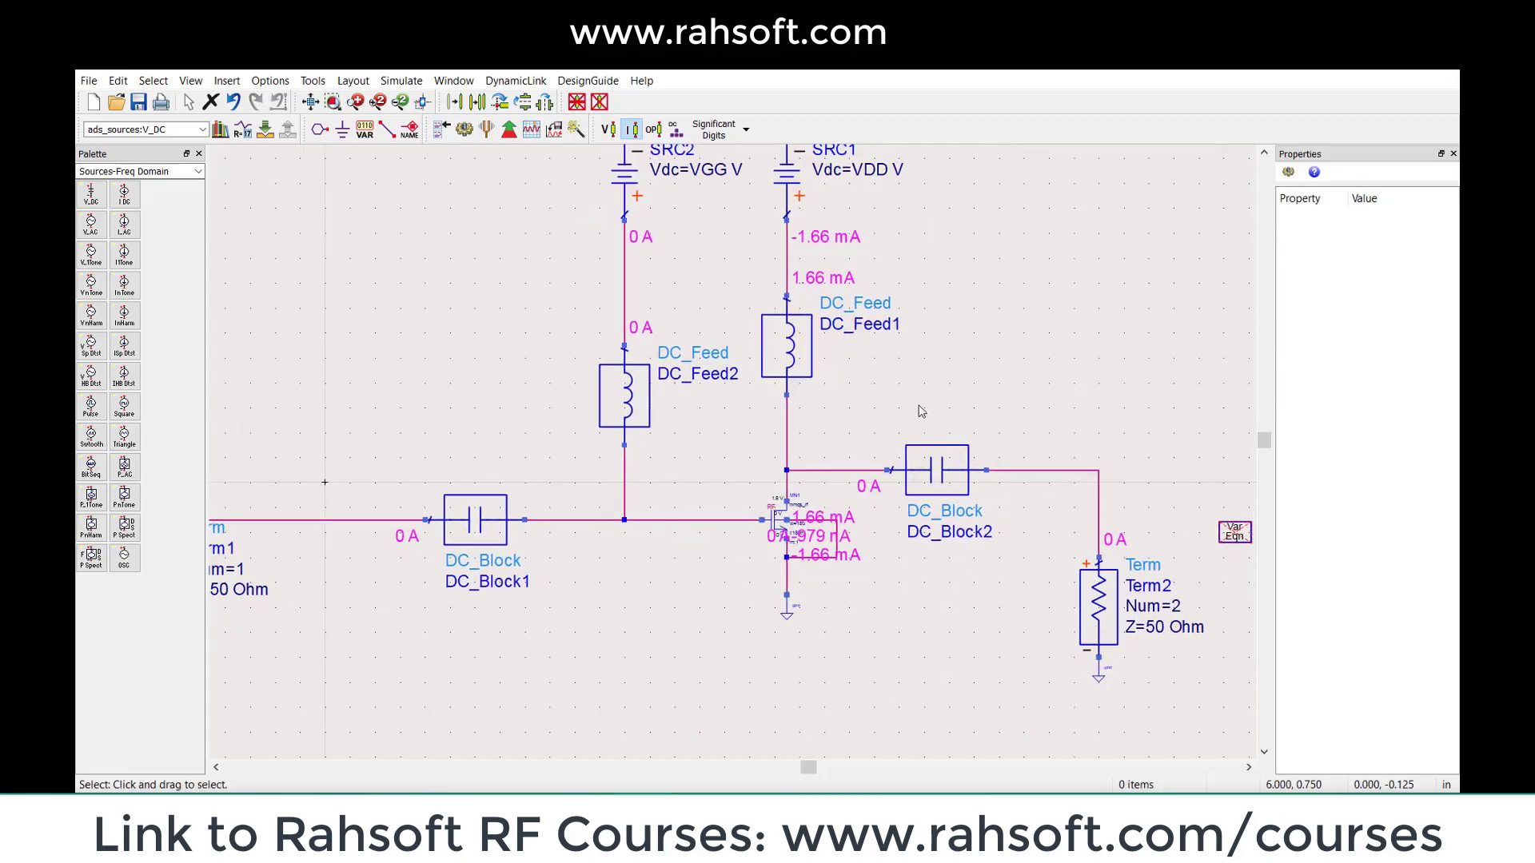
{"action": "left_click", "coordinate": [811, 471]}
{"action": "left_click_drag", "start_coordinate": [812, 441], "coordinate": [776, 483]}
{"action": "scroll", "coordinate": [776, 483], "scroll_direction": "up", "scroll_amount": 2}
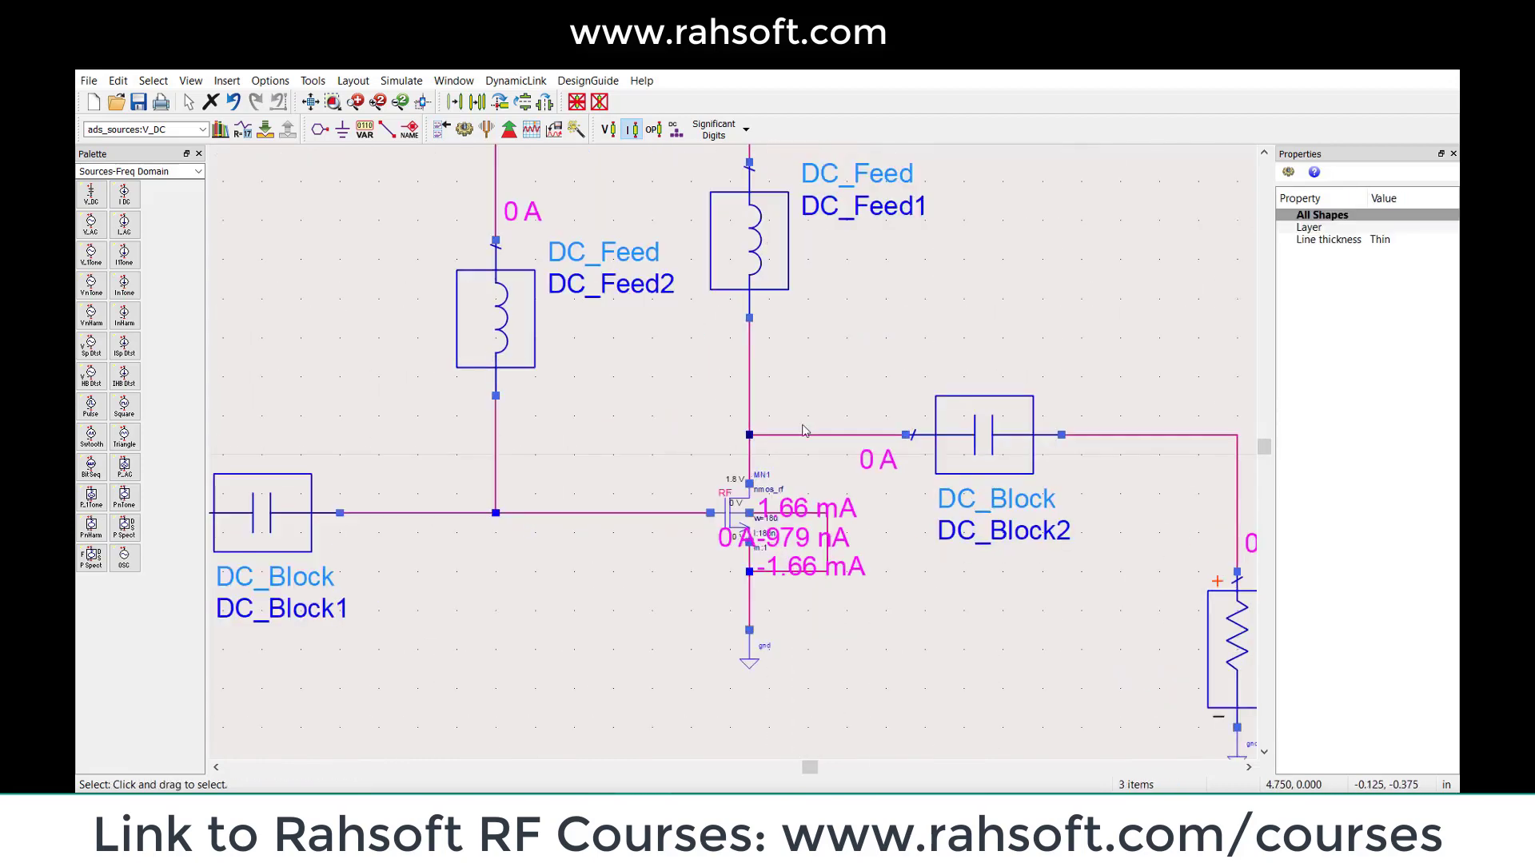
{"action": "left_click_drag", "start_coordinate": [802, 404], "coordinate": [690, 352]}
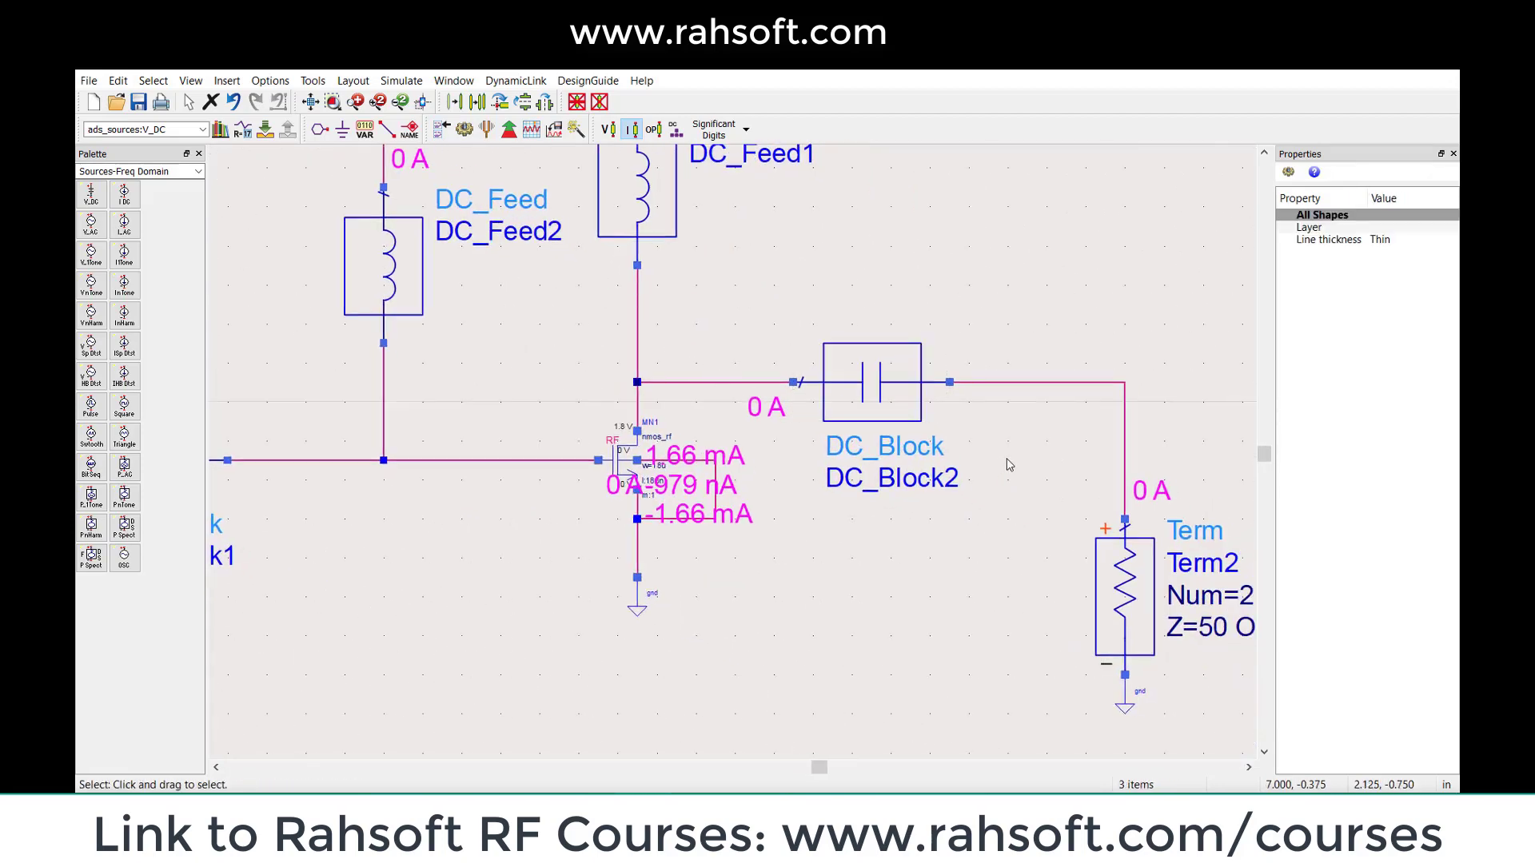
{"action": "scroll", "coordinate": [1041, 432], "scroll_direction": "down", "scroll_amount": 2}
{"action": "scroll", "coordinate": [1050, 504], "scroll_direction": "right", "scroll_amount": 2}
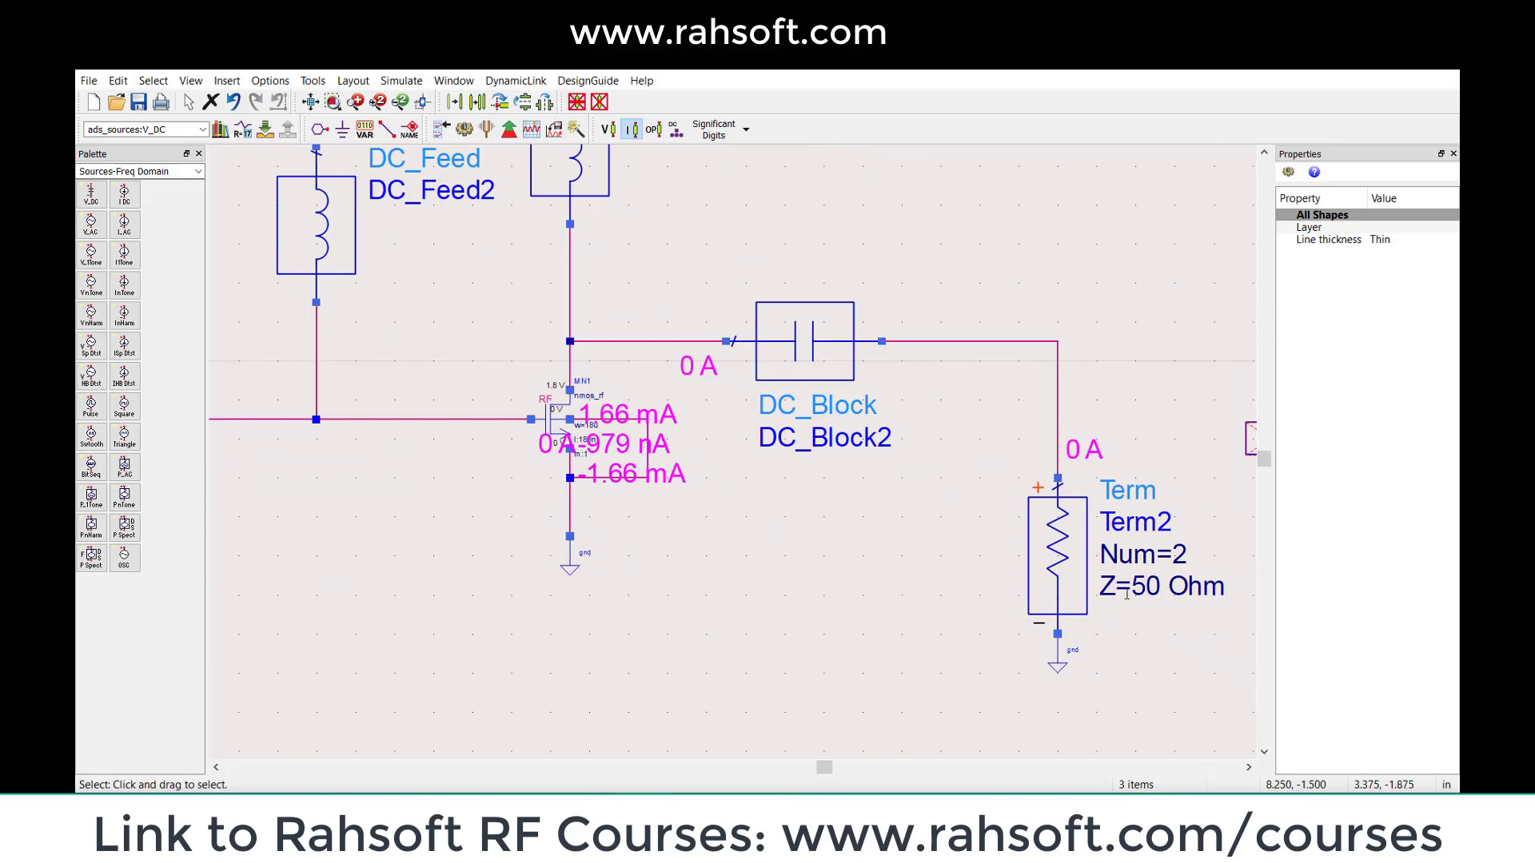
{"action": "left_click_drag", "start_coordinate": [1114, 307], "coordinate": [1028, 390]}
{"action": "left_click", "coordinate": [999, 423]}
{"action": "scroll", "coordinate": [713, 425], "scroll_direction": "down", "scroll_amount": 1}
{"action": "left_click_drag", "start_coordinate": [489, 360], "coordinate": [679, 423]}
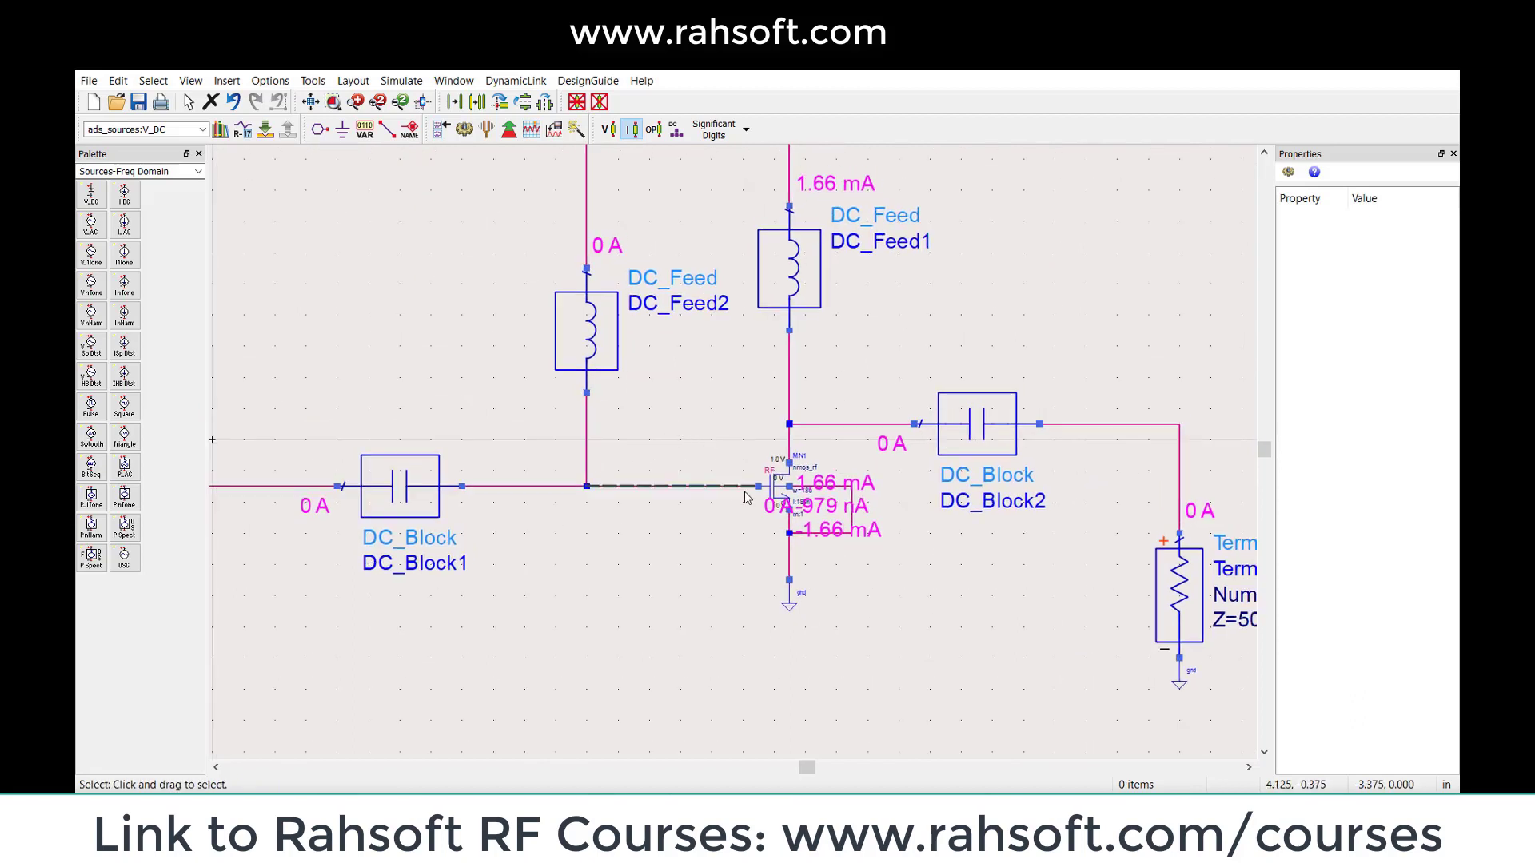
Display the GPDK180 v3.2 library palette that contains the MN1 transistor's part type
{"action": "left_click", "coordinate": [780, 482]}
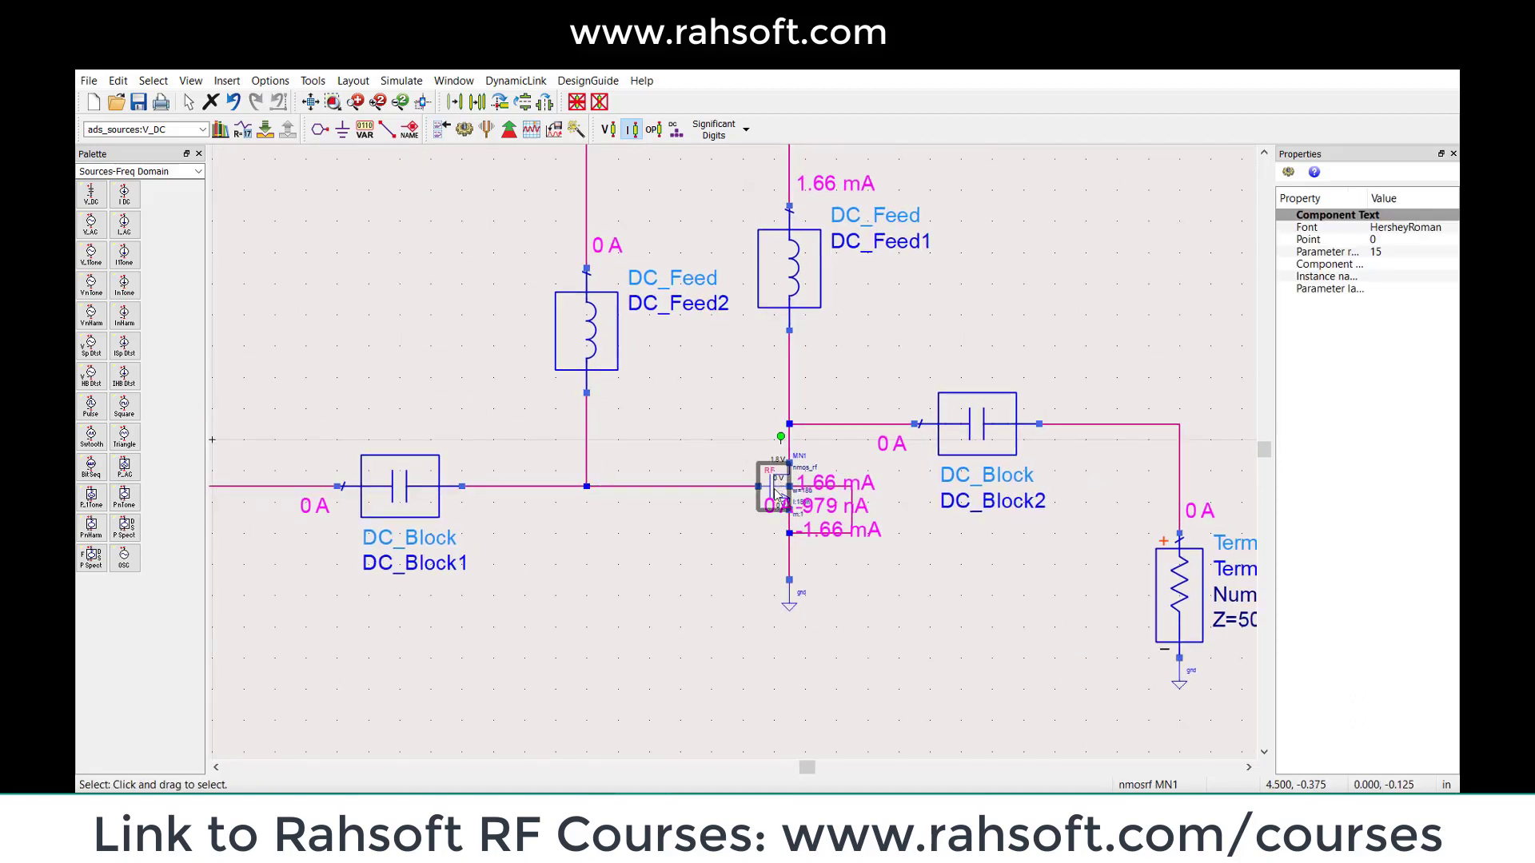
{"action": "left_click", "coordinate": [198, 172]}
{"action": "scroll", "coordinate": [168, 239], "scroll_direction": "up", "scroll_amount": 1}
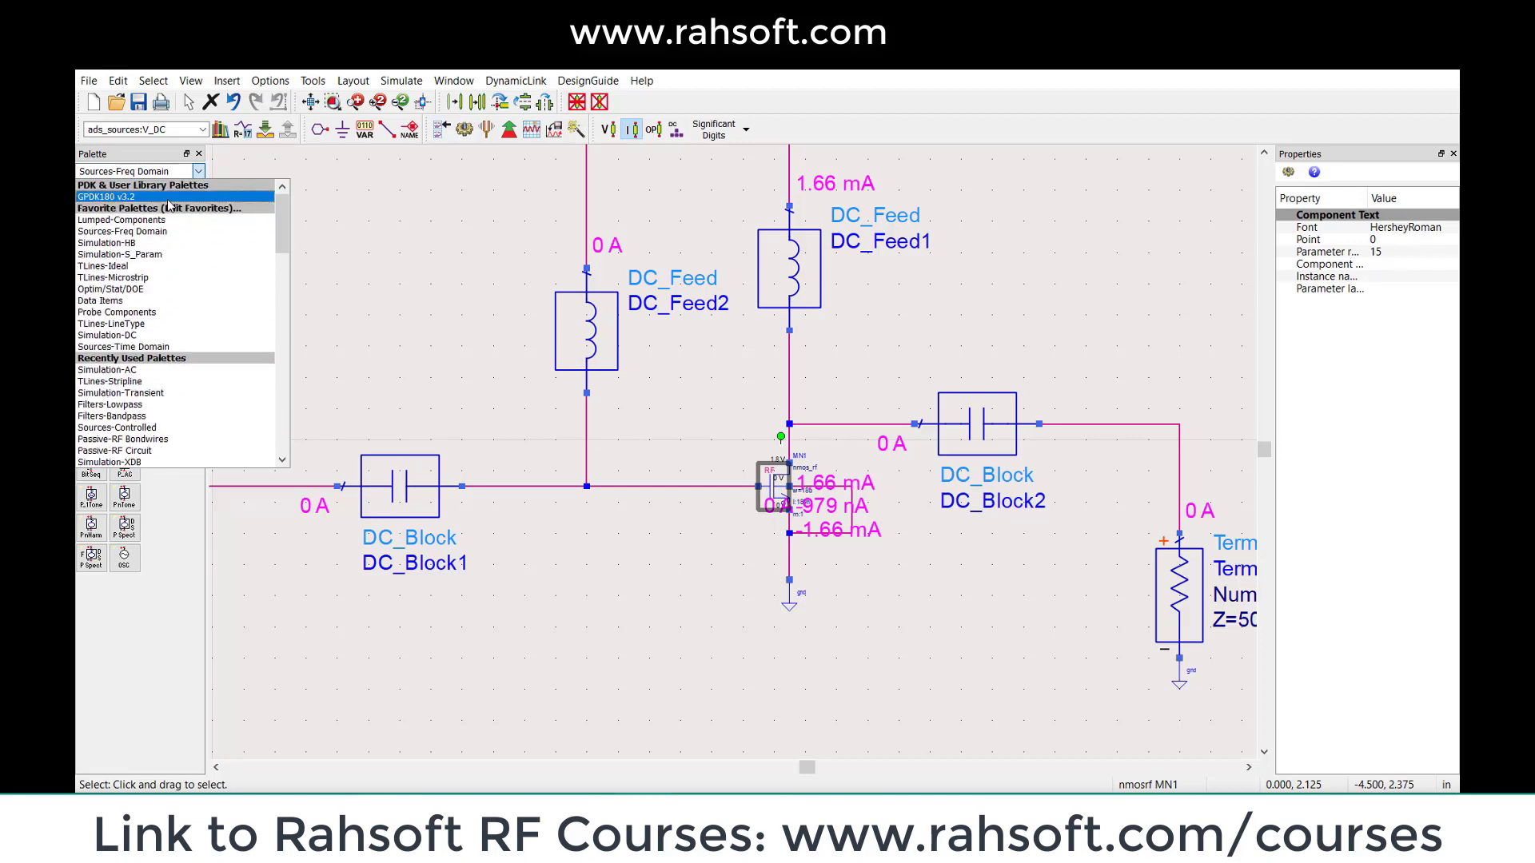
{"action": "left_click", "coordinate": [168, 200]}
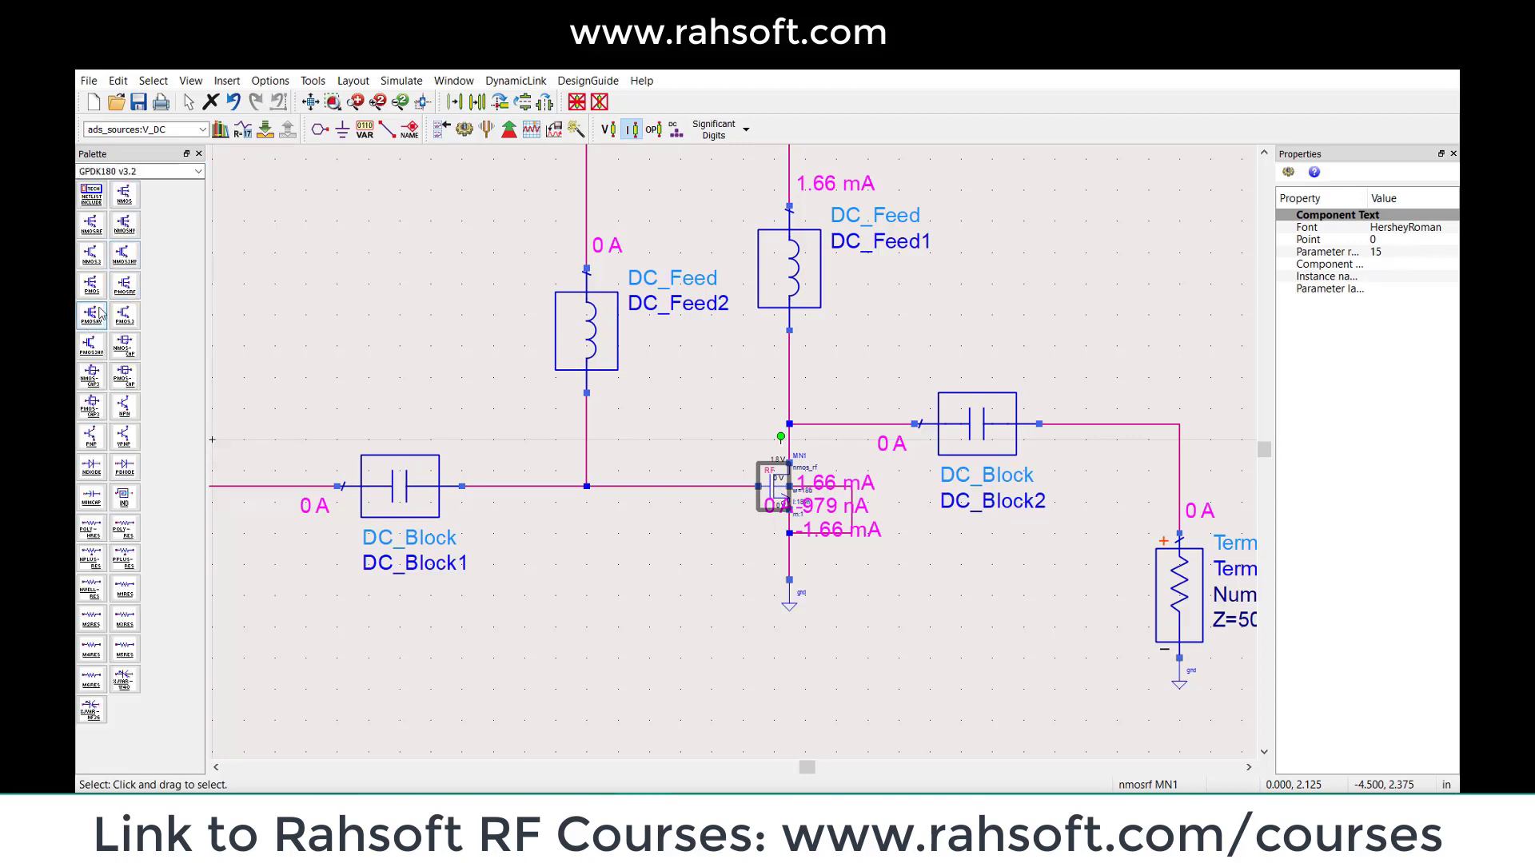
Place an nmosrf transistor from the GPDK180 v3.2 palette in the empty area above DC_Block1, and remove it again
{"action": "left_click", "coordinate": [104, 230]}
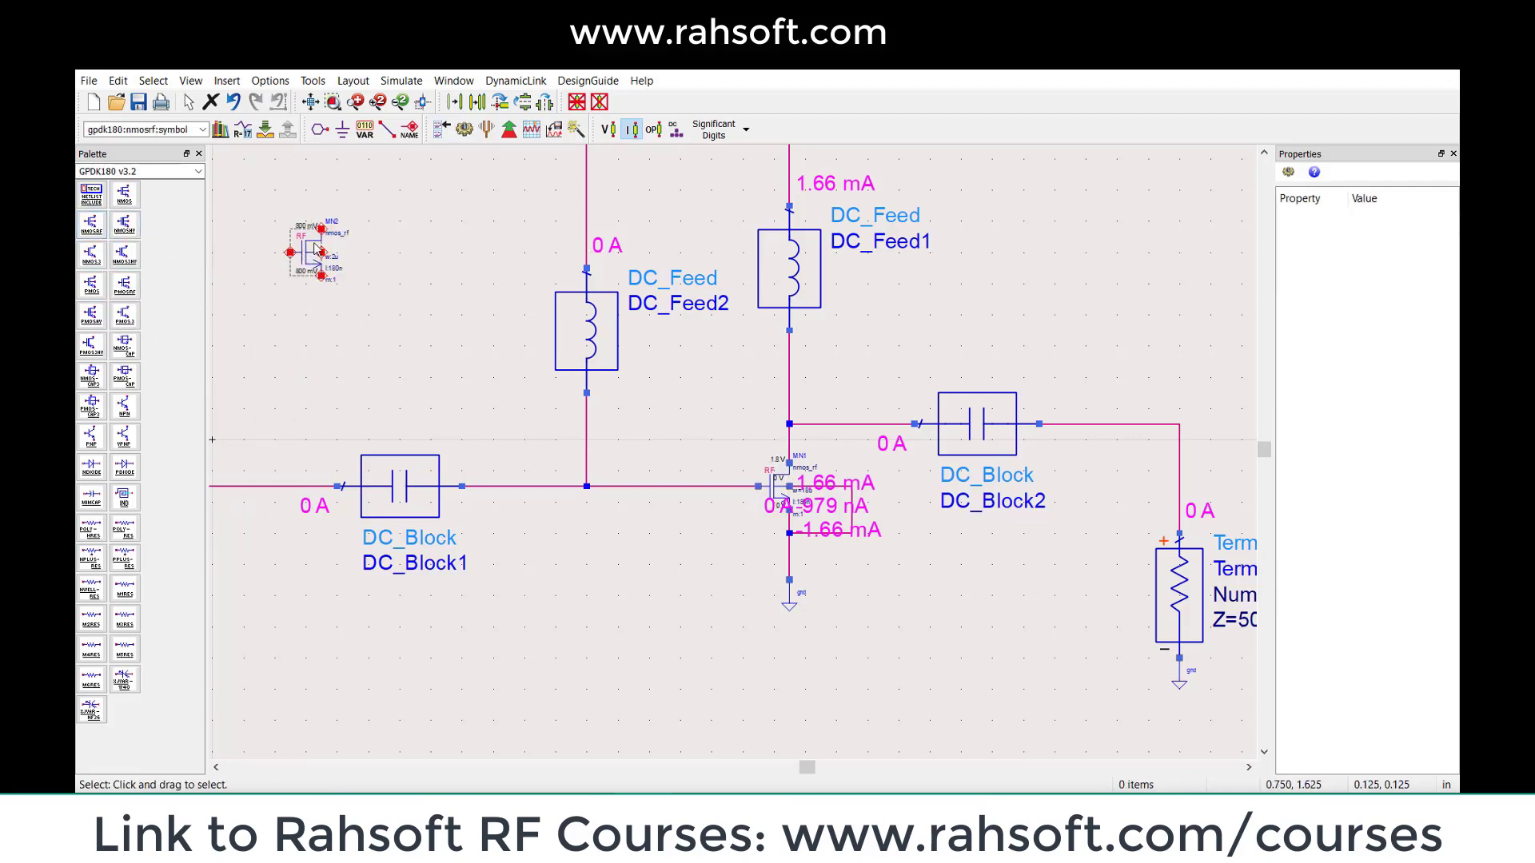
{"action": "left_click_drag", "start_coordinate": [315, 247], "coordinate": [347, 311]}
{"action": "scroll", "coordinate": [336, 315], "scroll_direction": "up", "scroll_amount": 3}
{"action": "left_click", "coordinate": [660, 410]}
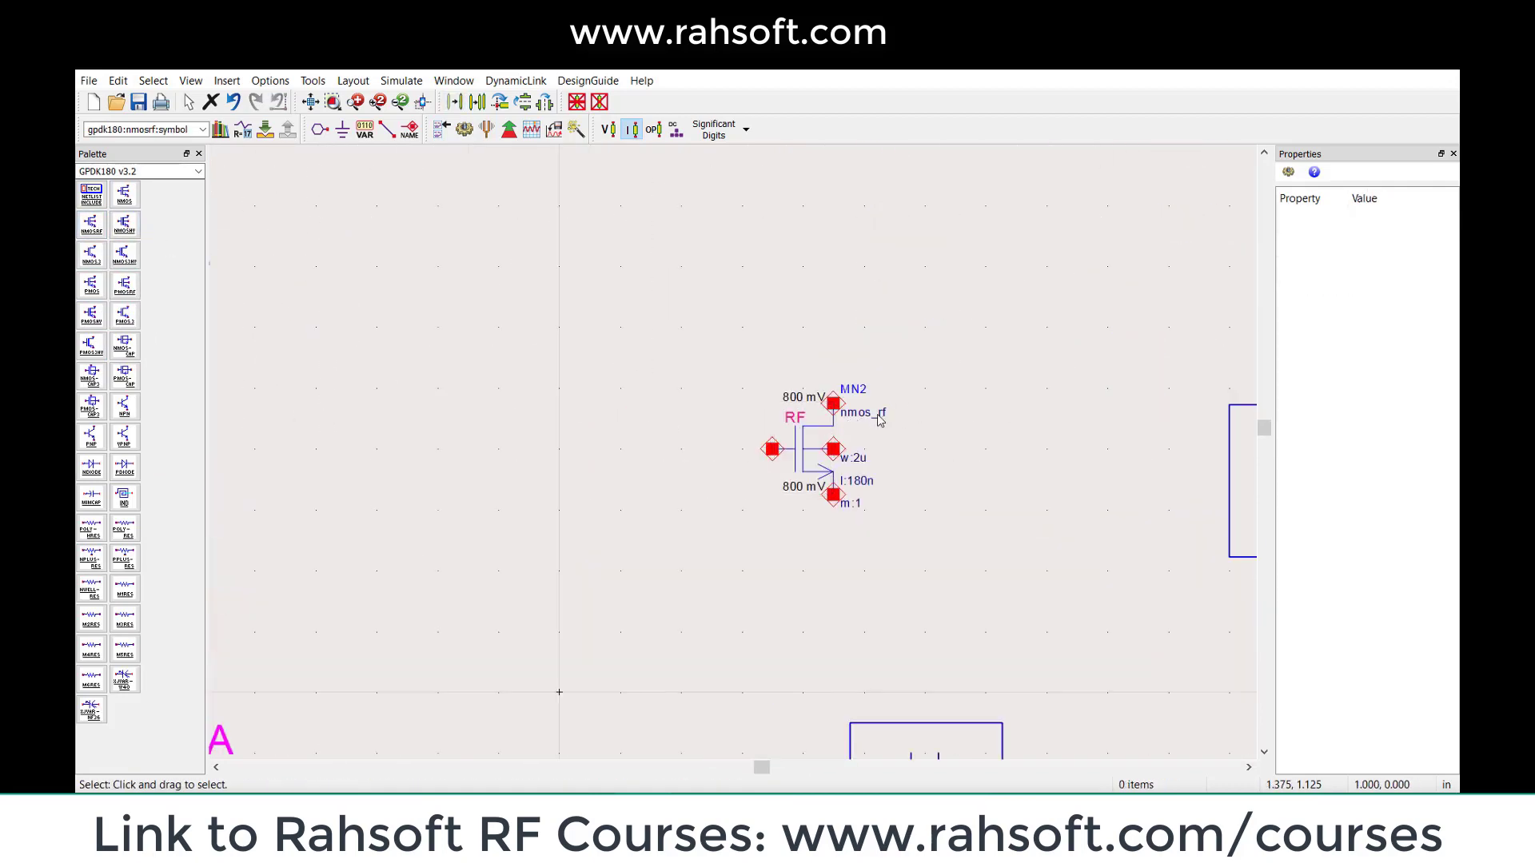
{"action": "key", "text": "Escape"}
{"action": "scroll", "coordinate": [802, 448], "scroll_direction": "down", "scroll_amount": 5}
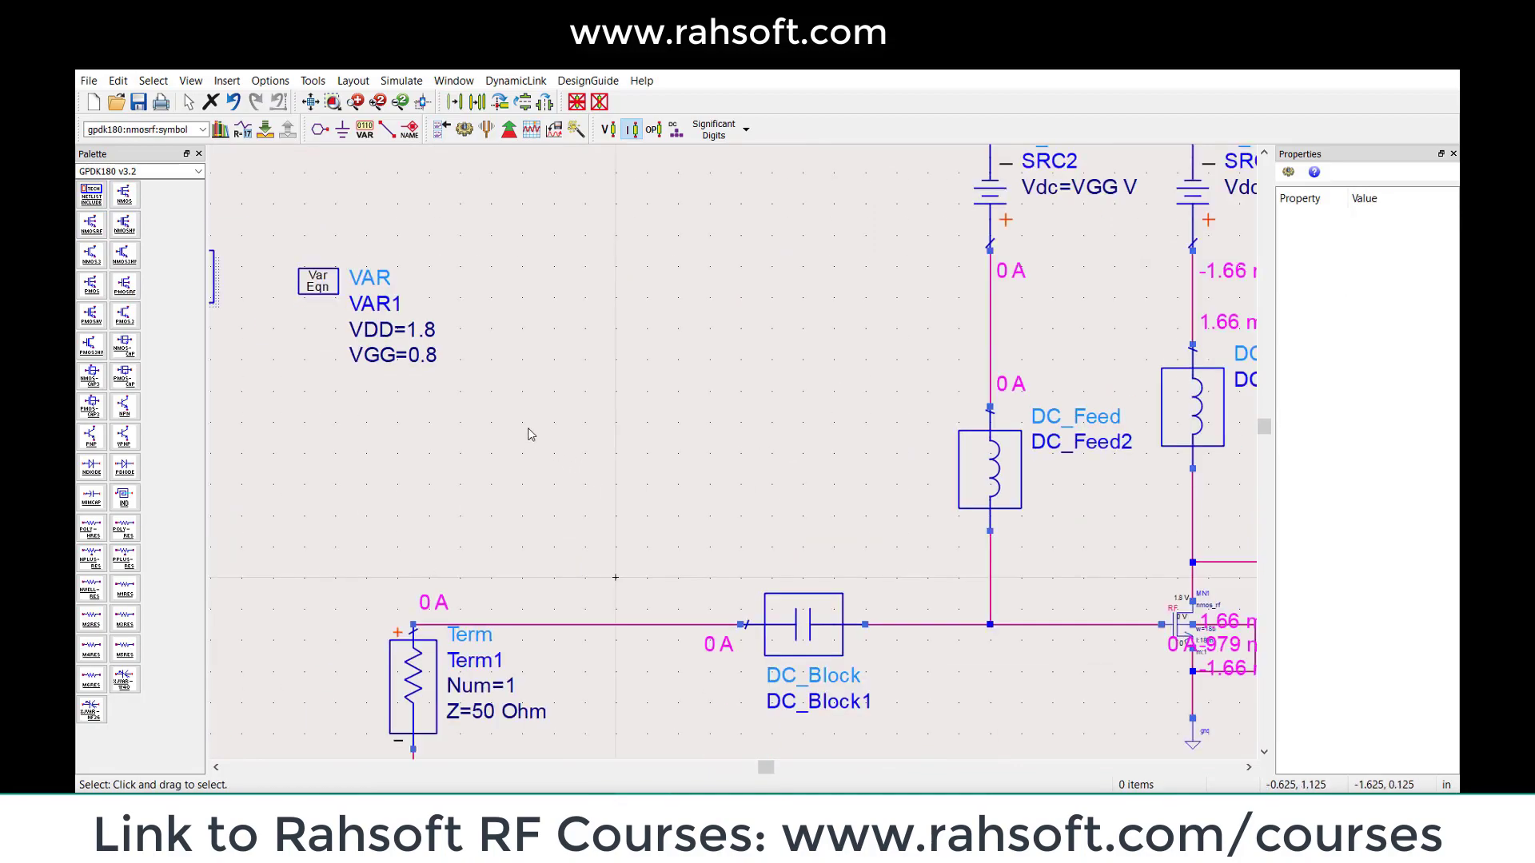
Activate the deactivated GPDK NETLIST INCLUDE process component above the VAR1 block
{"action": "scroll", "coordinate": [529, 435], "scroll_direction": "down", "scroll_amount": 2}
{"action": "left_click_drag", "start_coordinate": [483, 528], "coordinate": [801, 493]}
{"action": "left_click_drag", "start_coordinate": [390, 300], "coordinate": [910, 318]}
{"action": "left_click_drag", "start_coordinate": [990, 419], "coordinate": [720, 442]}
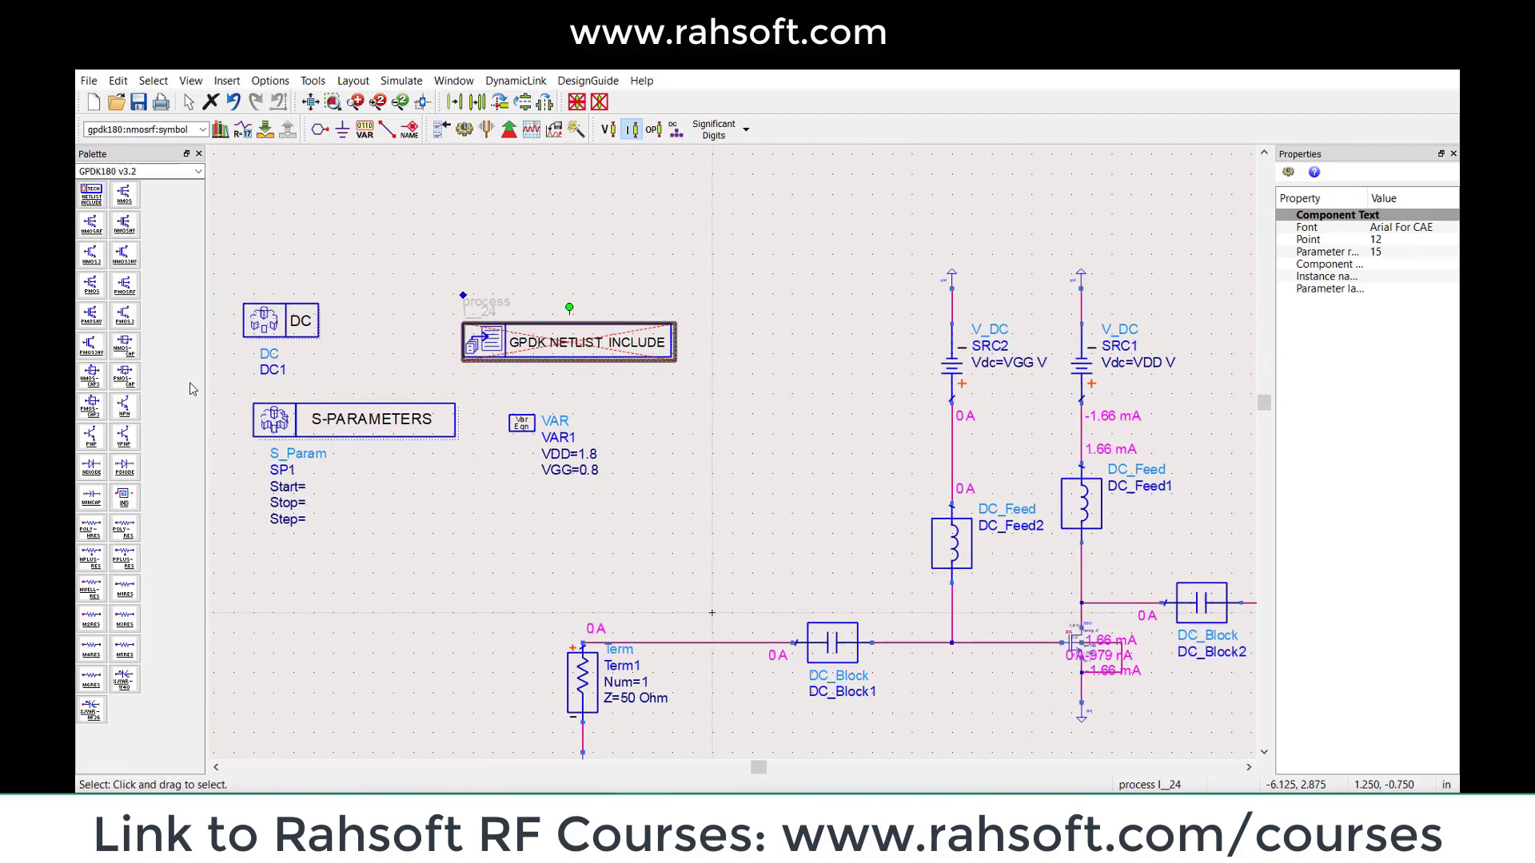
{"action": "left_click", "coordinate": [89, 195]}
{"action": "left_click", "coordinate": [486, 349]}
{"action": "left_click", "coordinate": [600, 101]}
{"action": "left_click_drag", "start_coordinate": [603, 247], "coordinate": [623, 148]}
{"action": "left_click_drag", "start_coordinate": [694, 194], "coordinate": [649, 200]}
{"action": "left_click", "coordinate": [599, 318]}
{"action": "mouse_move", "coordinate": [509, 341]}
{"action": "left_mouse_down"}
{"action": "mouse_move", "coordinate": [429, 459]}
{"action": "mouse_move", "coordinate": [452, 320]}
{"action": "mouse_move", "coordinate": [494, 334]}
{"action": "left_mouse_up"}
{"action": "left_click", "coordinate": [380, 341]}
{"action": "left_click", "coordinate": [477, 340]}
Review the whole test schematic, from the bias and port circuitry to the DC, S-PARAMETERS and VAR1 blocks
{"action": "scroll", "coordinate": [477, 340], "scroll_direction": "right", "scroll_amount": 6}
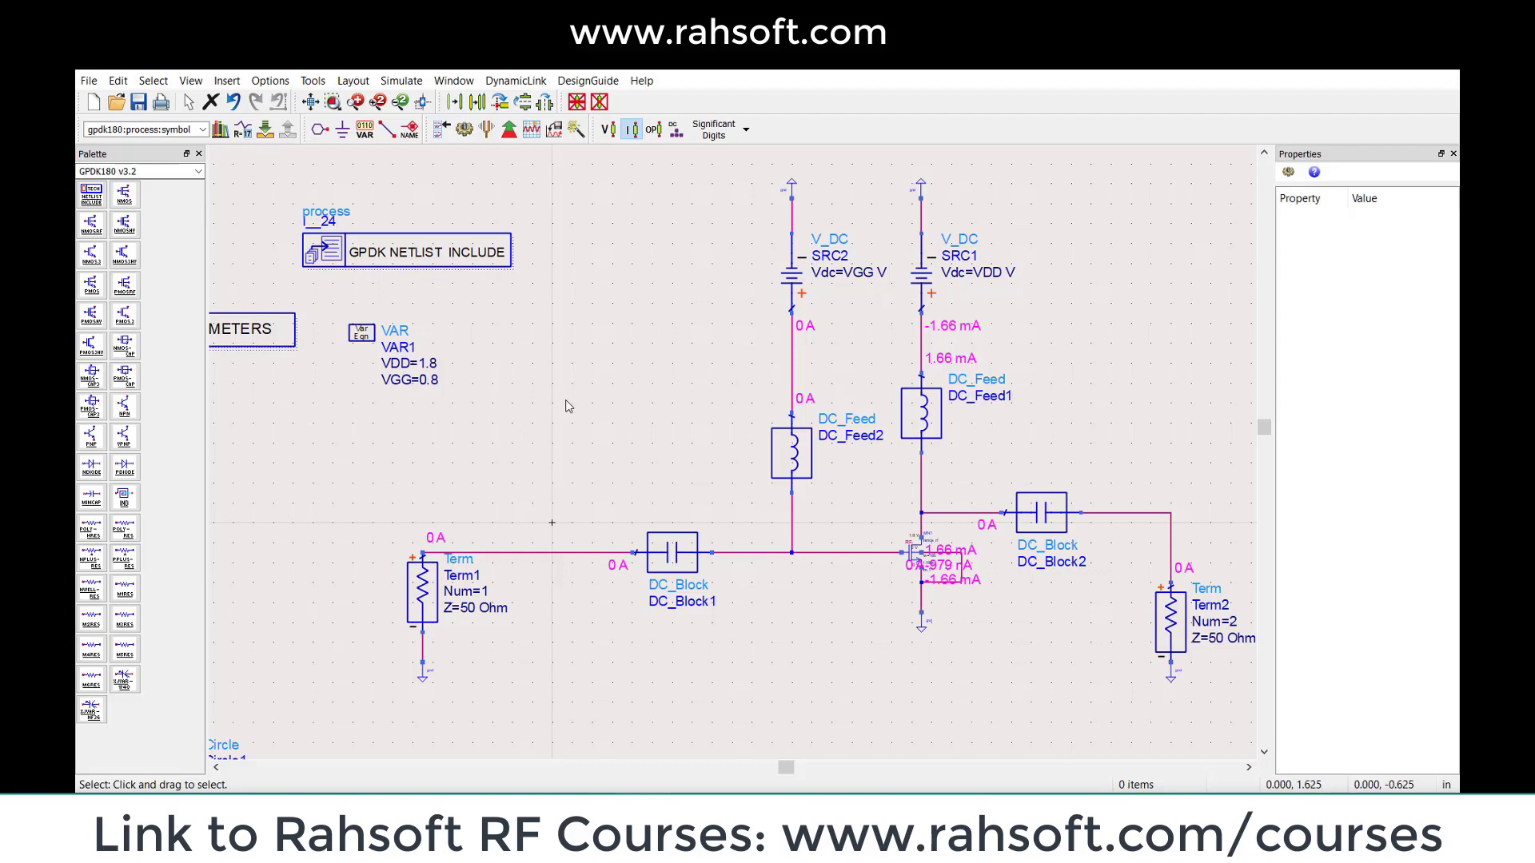
{"action": "scroll", "coordinate": [567, 383], "scroll_direction": "down", "scroll_amount": 2}
{"action": "scroll", "coordinate": [719, 368], "scroll_direction": "right", "scroll_amount": 1}
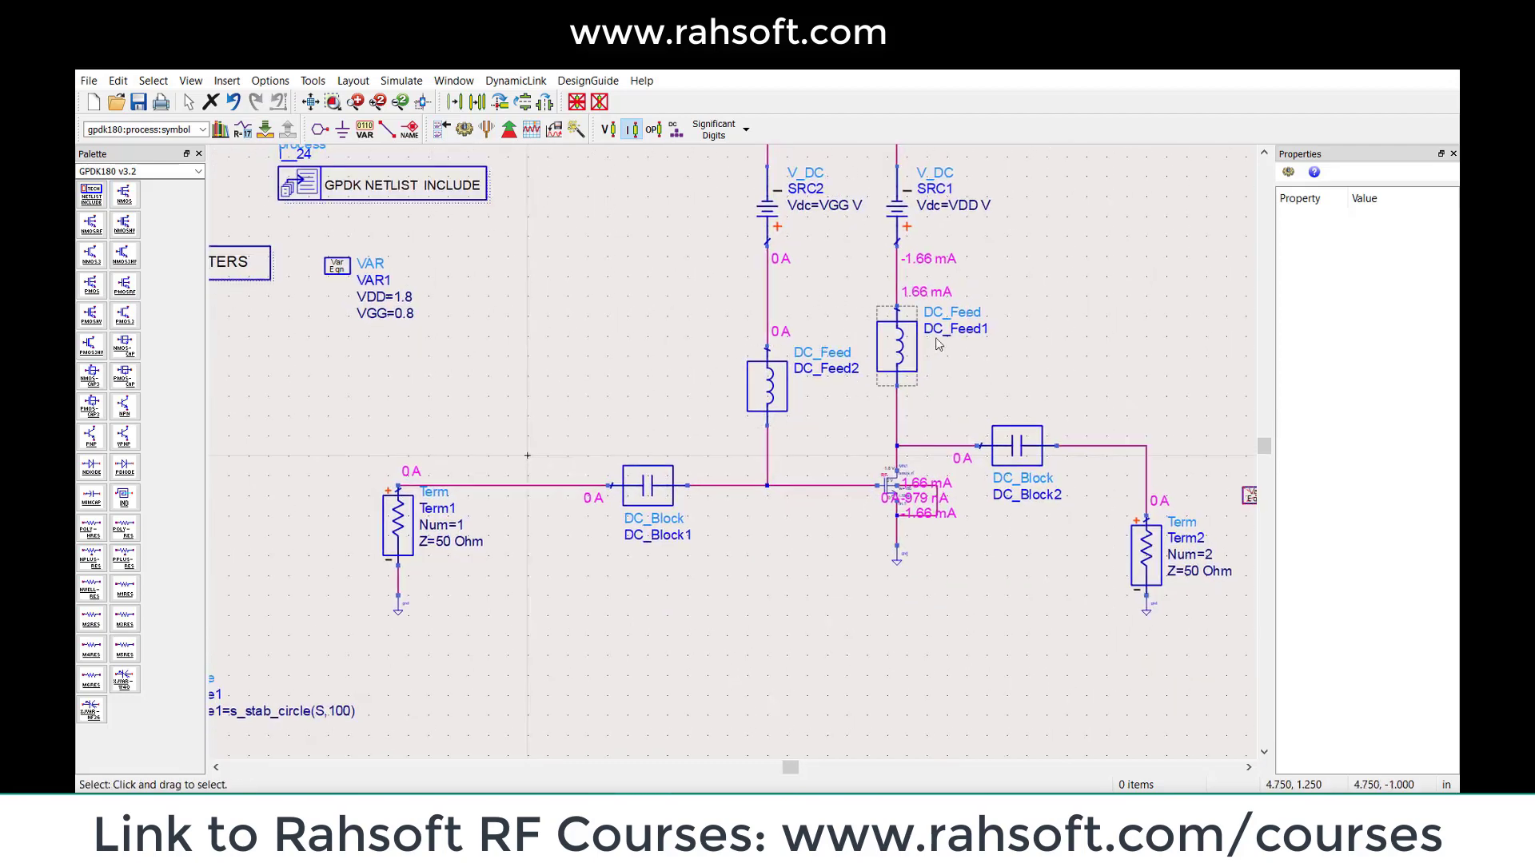
{"action": "scroll", "coordinate": [431, 365], "scroll_direction": "up", "scroll_amount": 3}
{"action": "scroll", "coordinate": [431, 364], "scroll_direction": "left", "scroll_amount": 6}
{"action": "scroll", "coordinate": [476, 431], "scroll_direction": "left", "scroll_amount": 5}
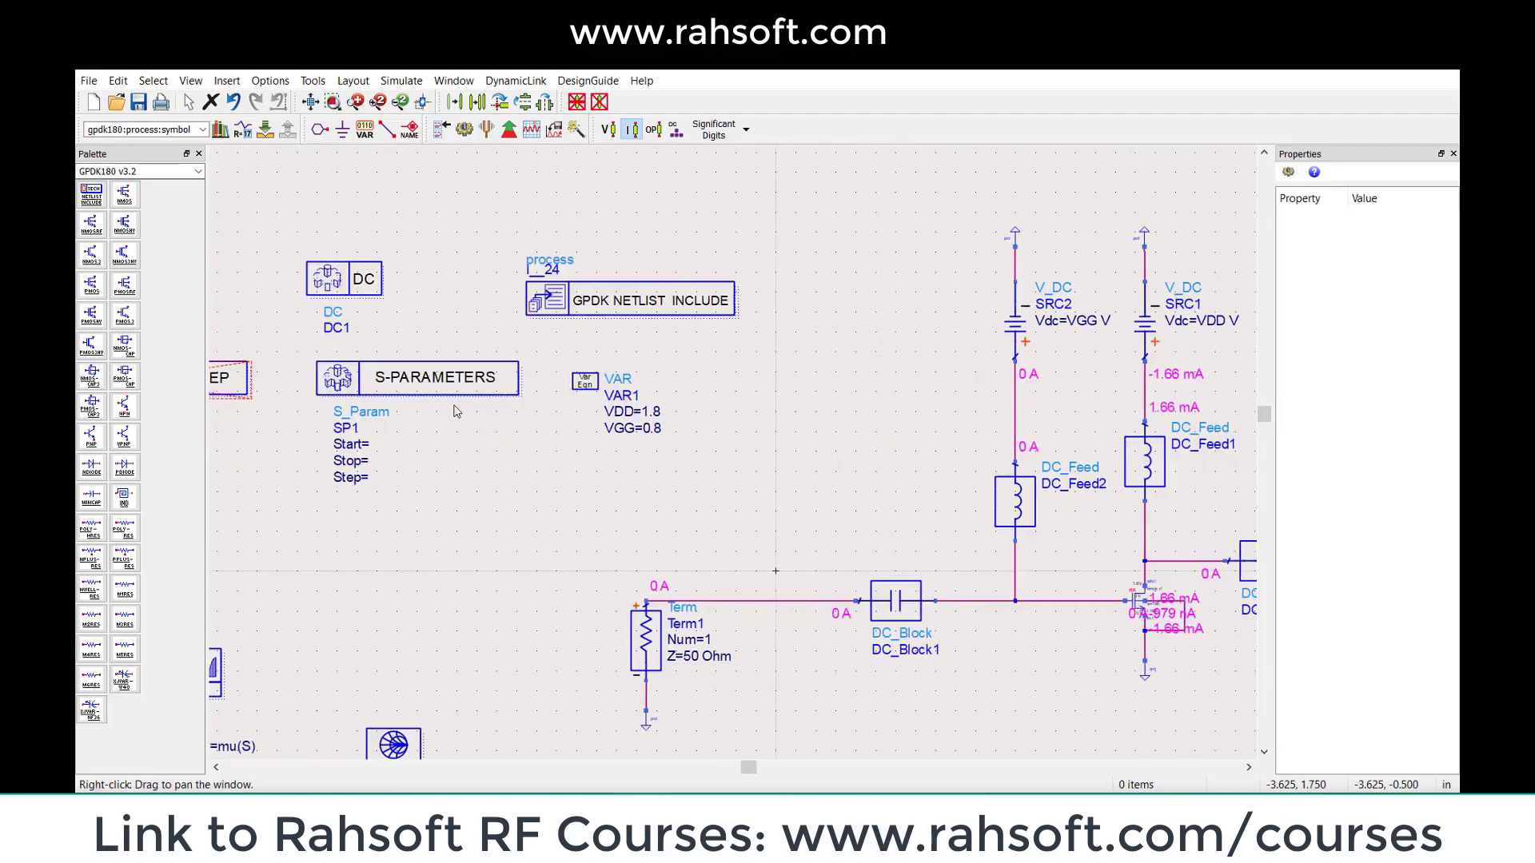
{"action": "left_click_drag", "start_coordinate": [374, 290], "coordinate": [752, 391]}
{"action": "left_click_drag", "start_coordinate": [753, 400], "coordinate": [440, 375]}
Open the instance parameters of transistor MN1, enlarge the dialog and apply a Multiplier of 2
{"action": "double_click", "coordinate": [827, 583]}
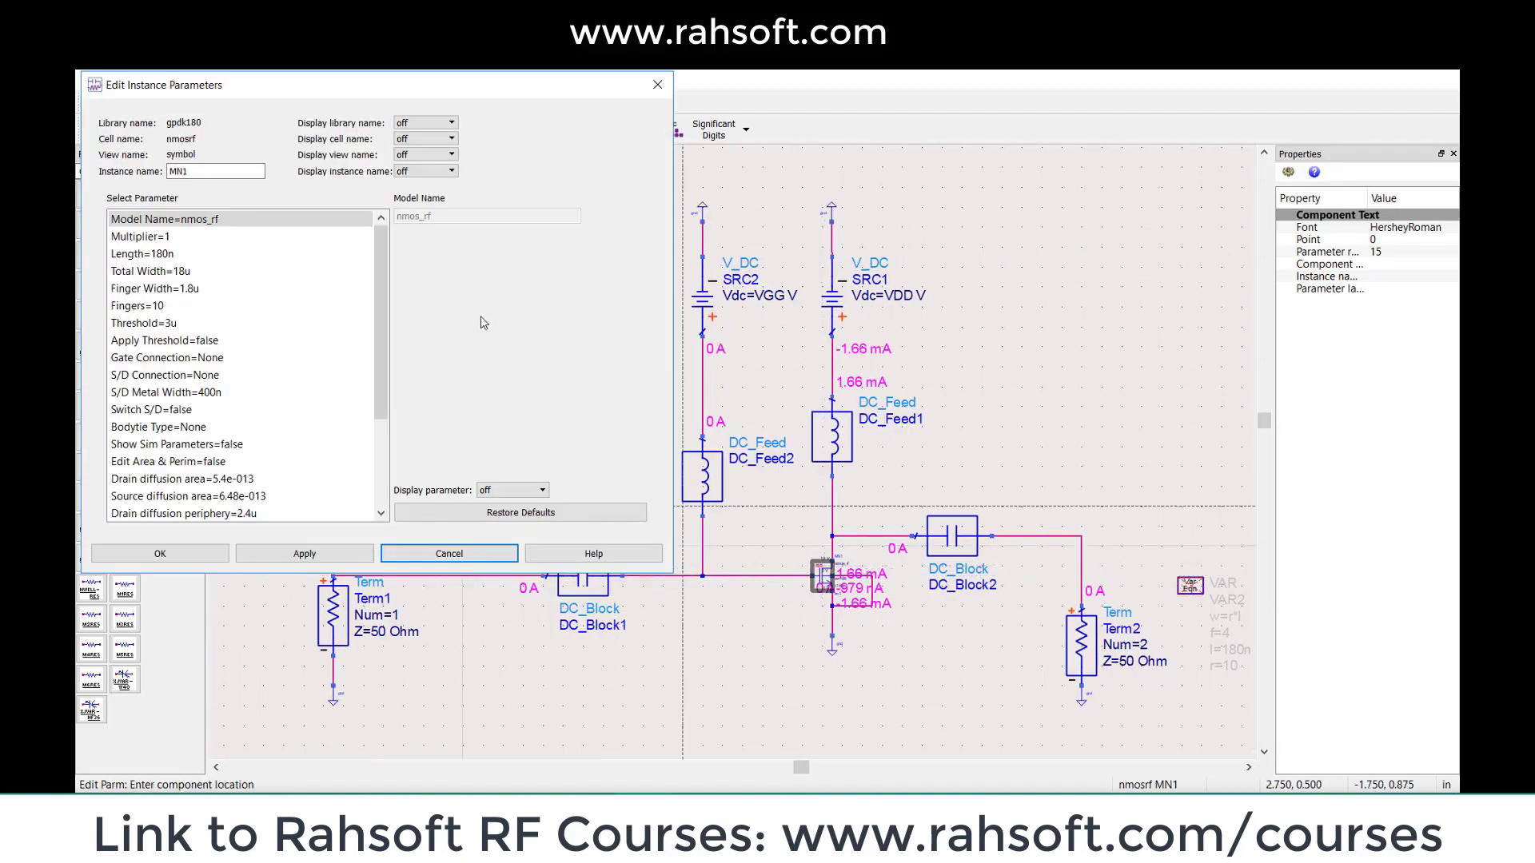
{"action": "left_click_drag", "start_coordinate": [670, 577], "coordinate": [887, 633]}
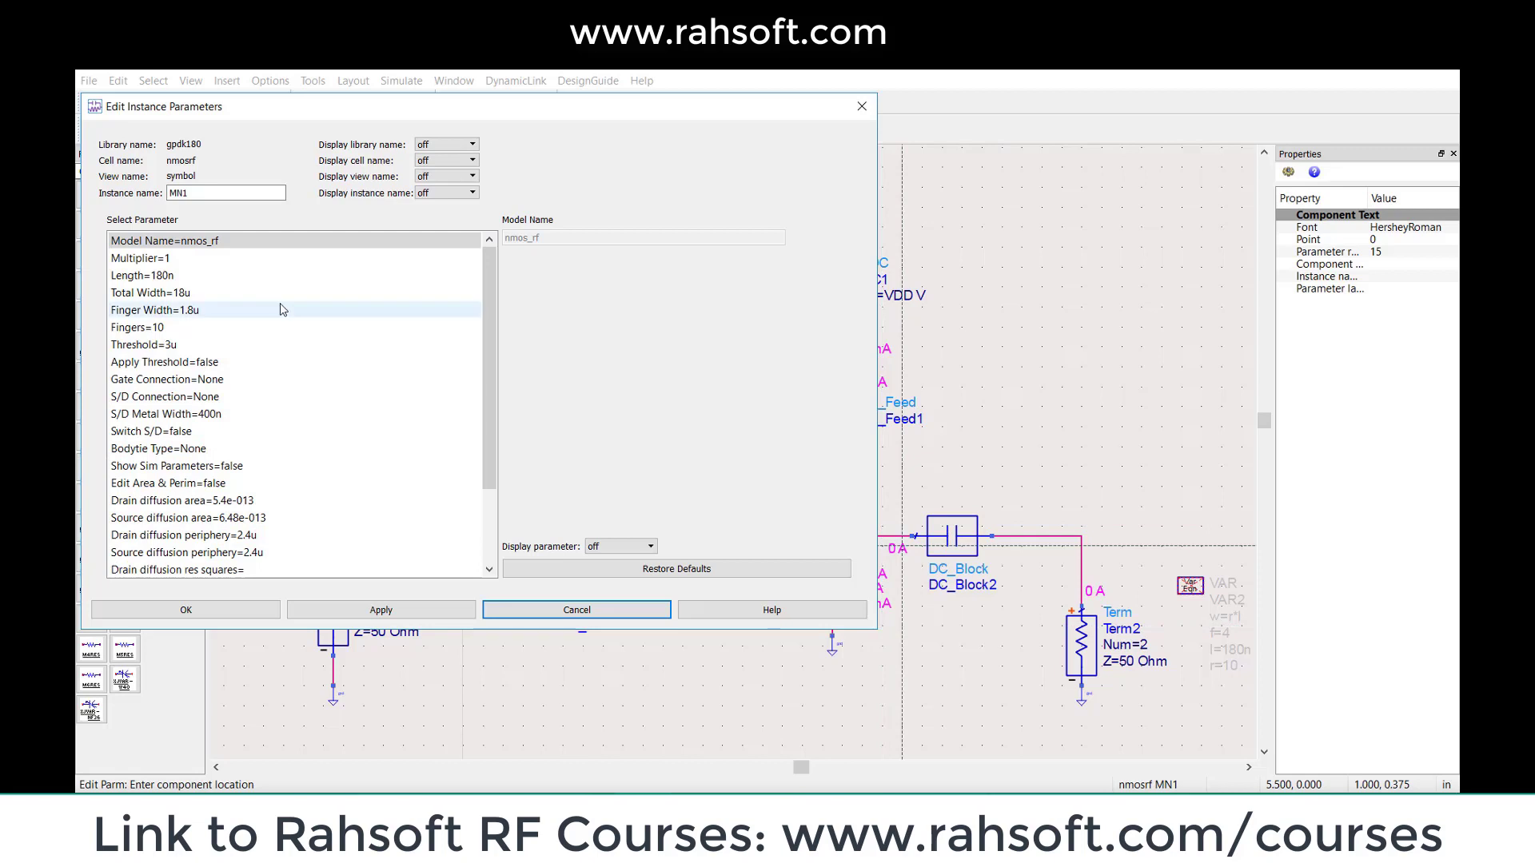
{"action": "left_click", "coordinate": [162, 266]}
{"action": "type", "text": "2"}
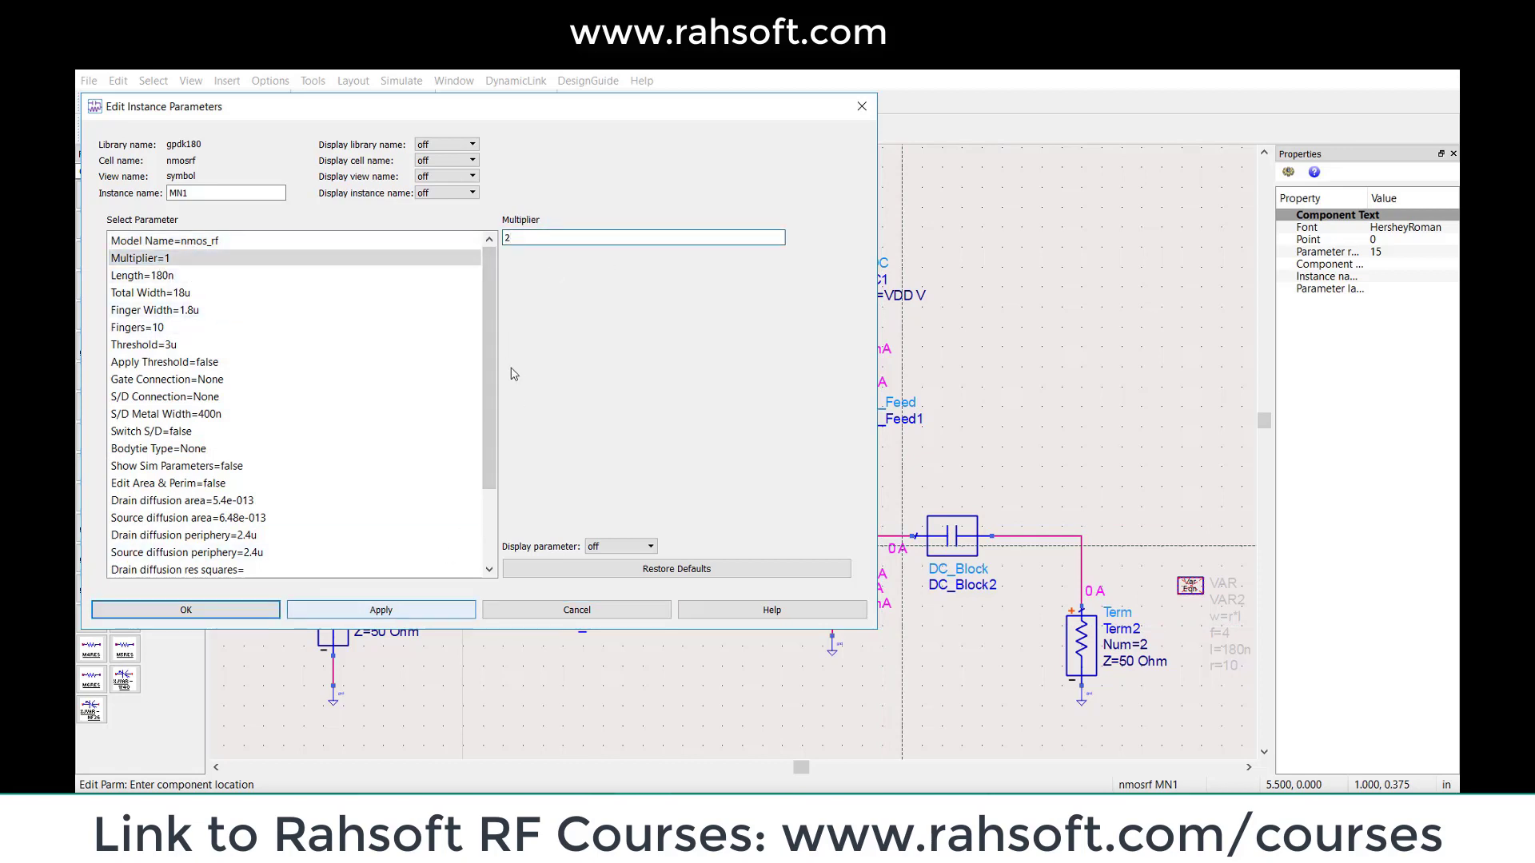
{"action": "left_click", "coordinate": [420, 611]}
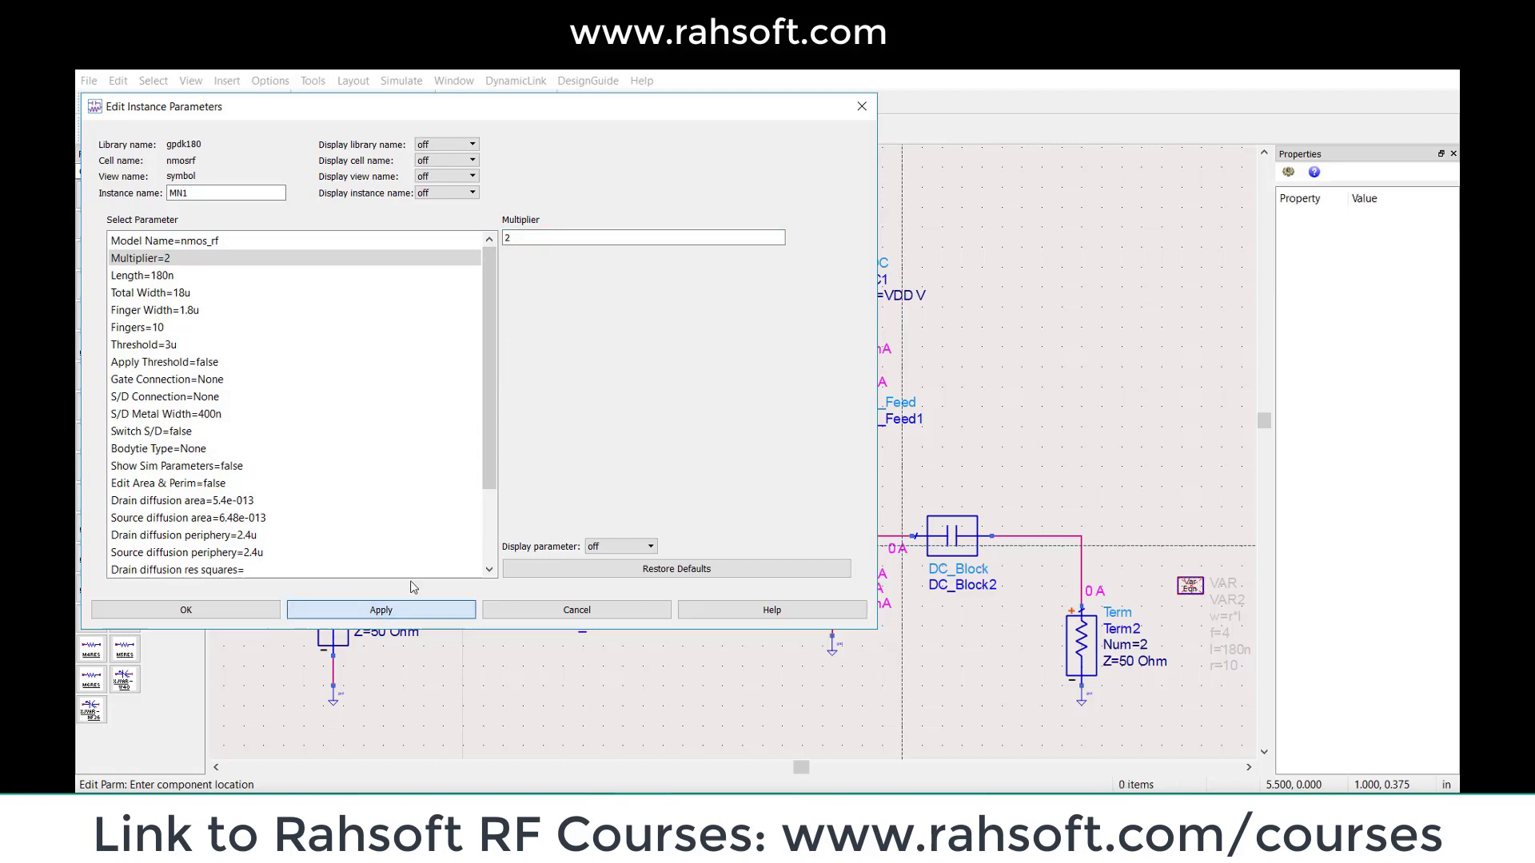
Examine the Length, Total Width, Finger Width and Fingers parameters of transistor MN1
{"action": "left_click", "coordinate": [190, 277]}
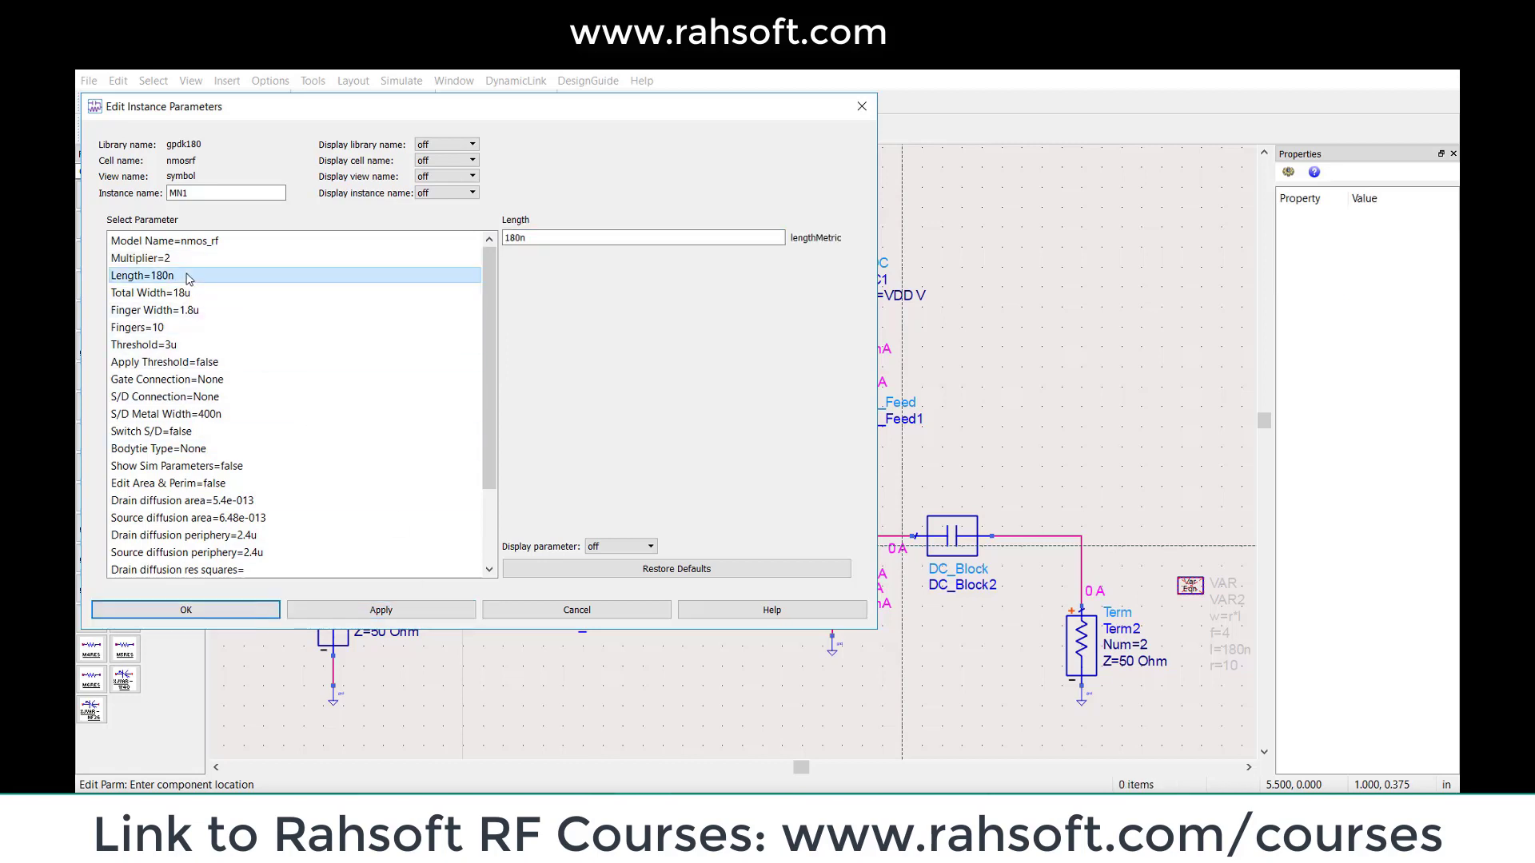
{"action": "left_click", "coordinate": [191, 293]}
{"action": "left_click", "coordinate": [189, 311]}
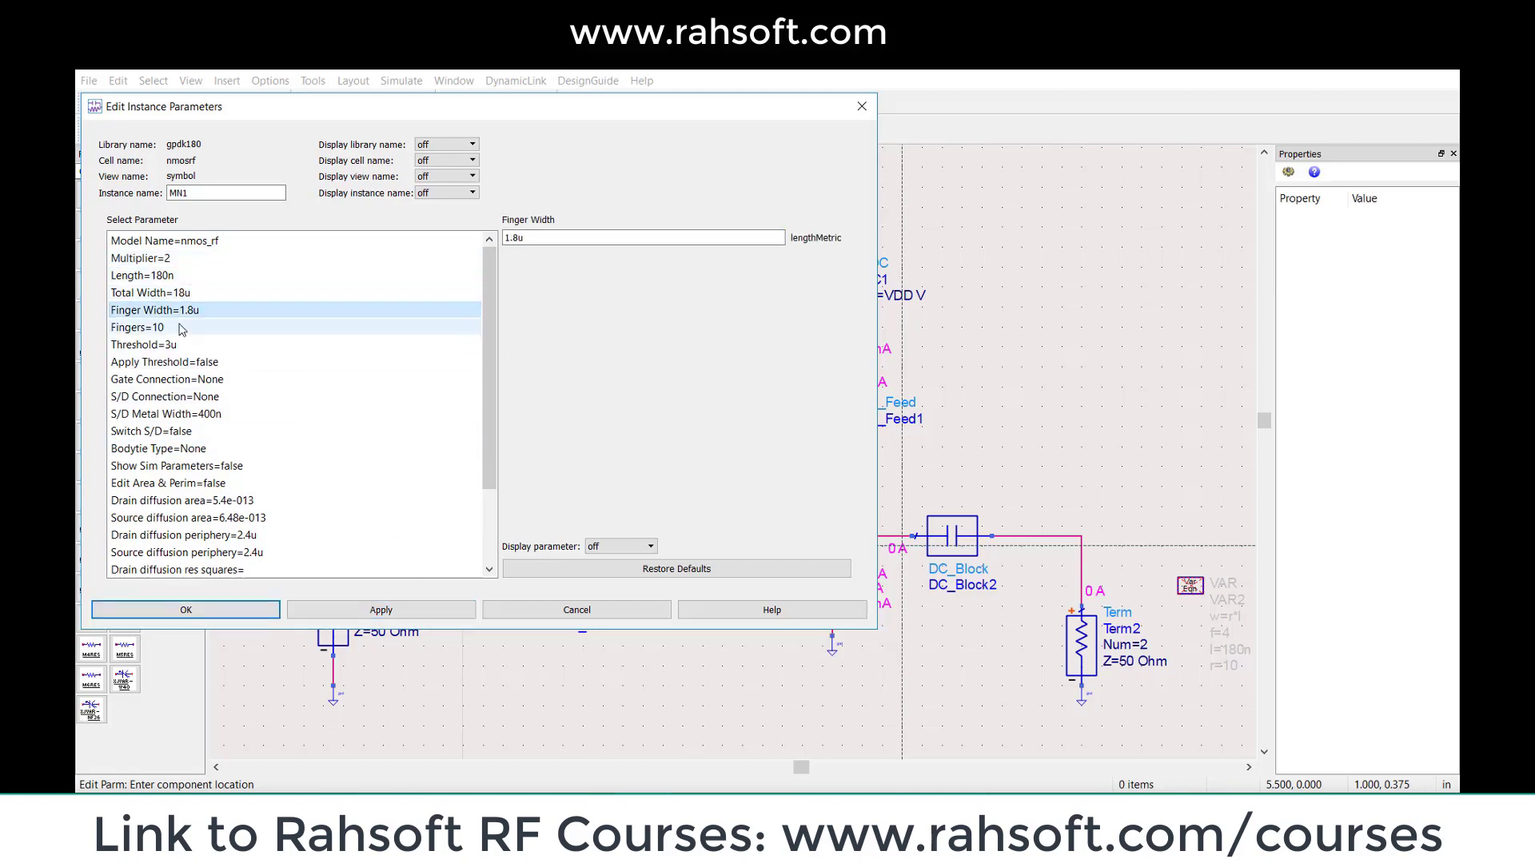
{"action": "left_click", "coordinate": [518, 240]}
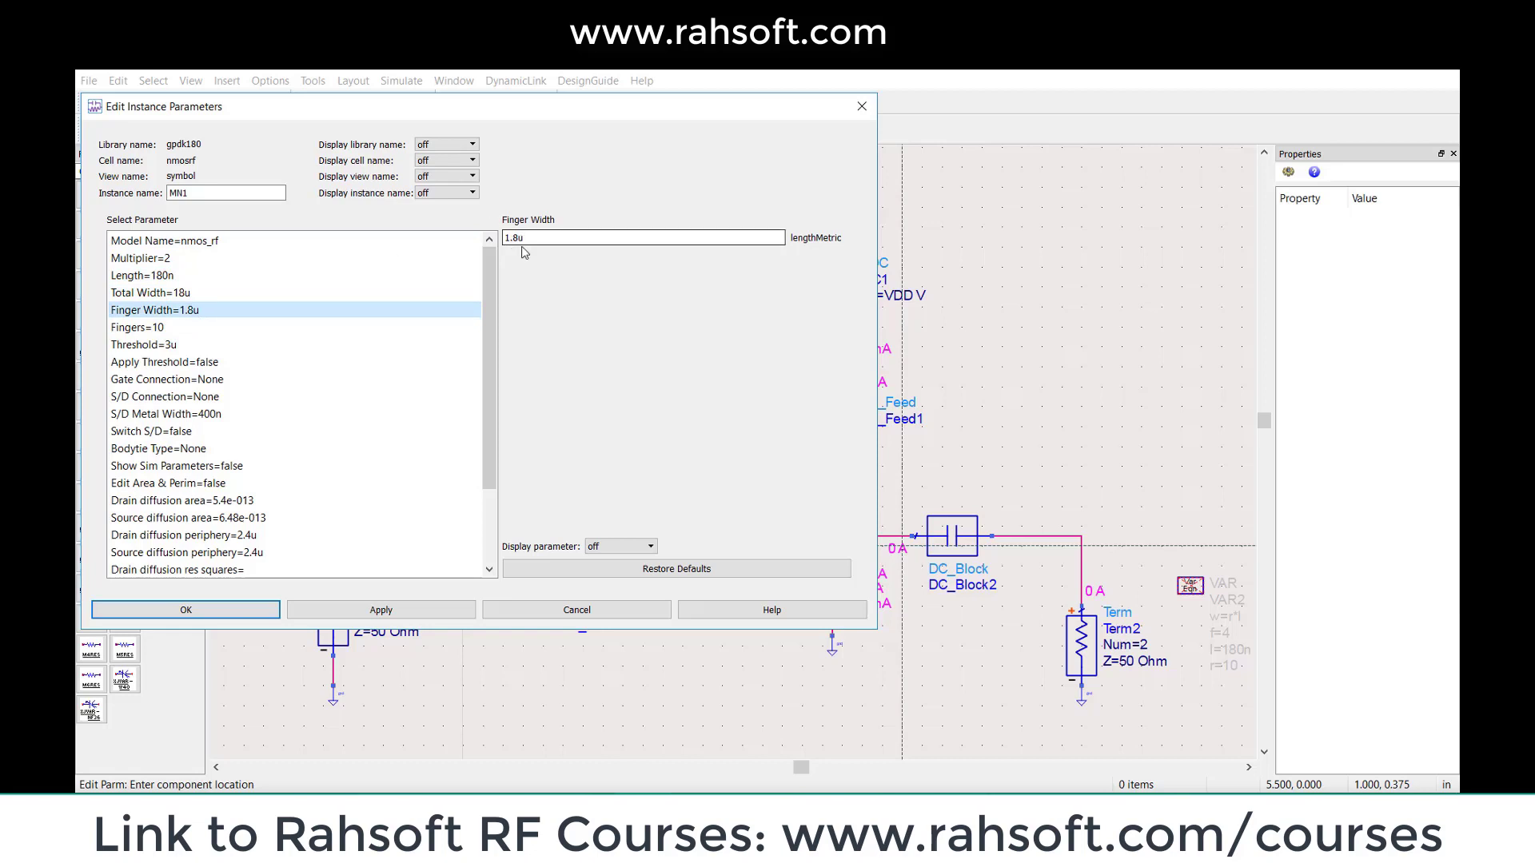
{"action": "left_click", "coordinate": [168, 281]}
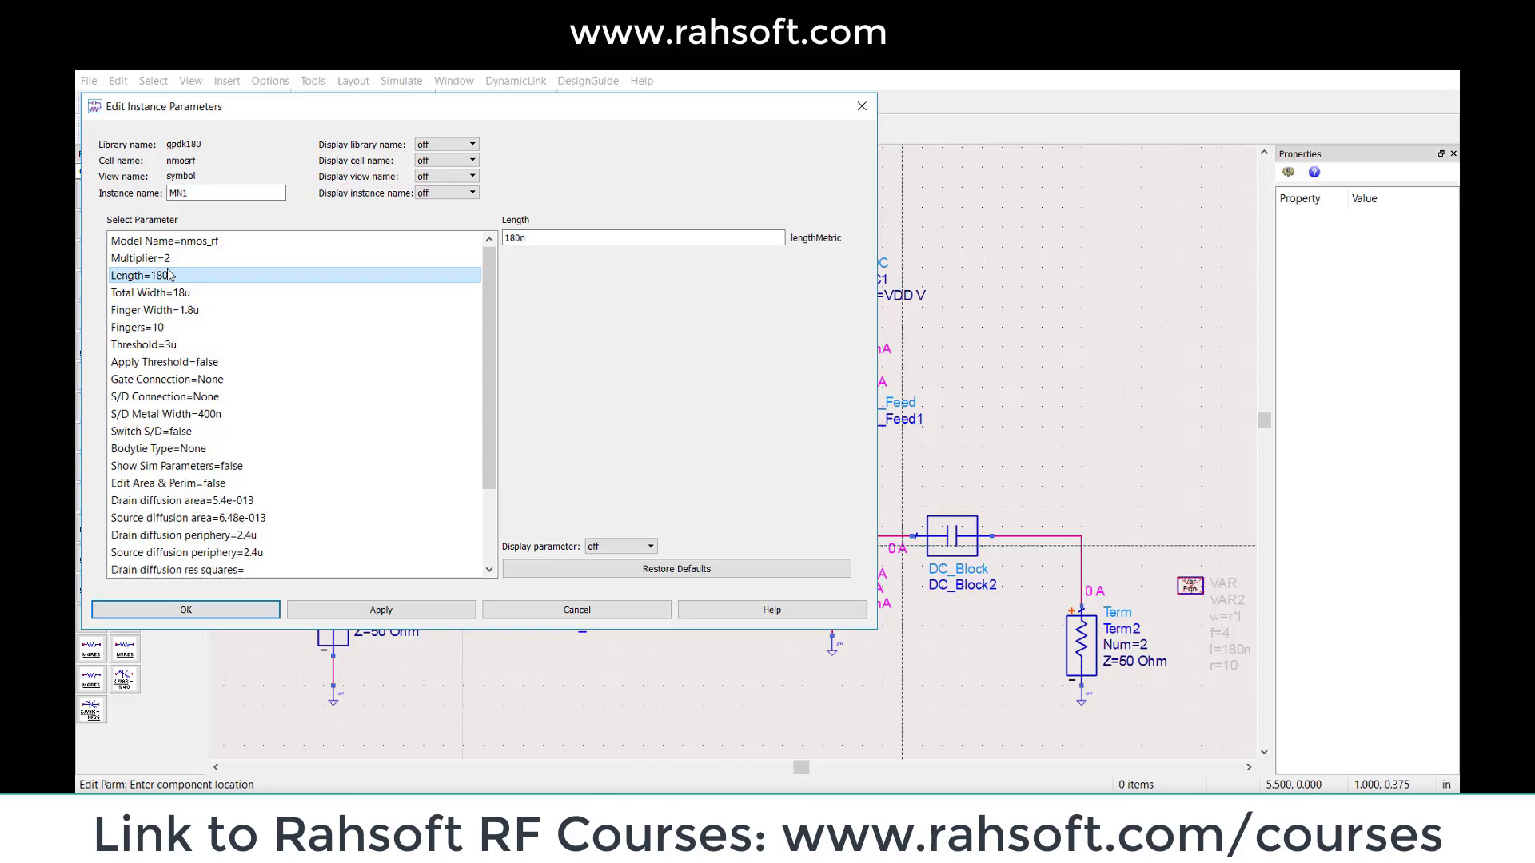
{"action": "left_click", "coordinate": [263, 311]}
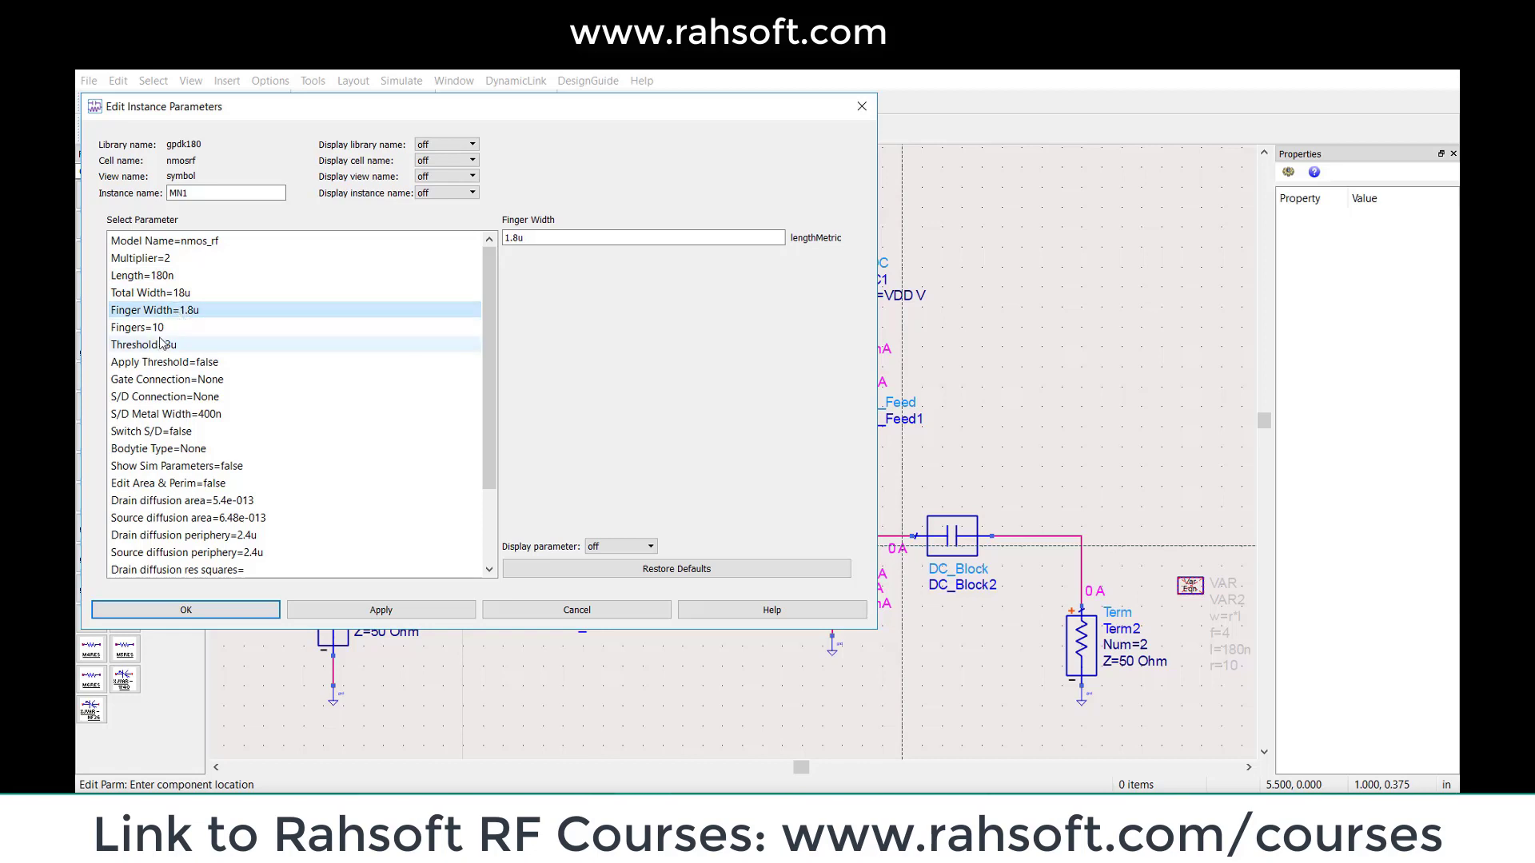
{"action": "left_click", "coordinate": [160, 329]}
{"action": "left_click", "coordinate": [195, 313]}
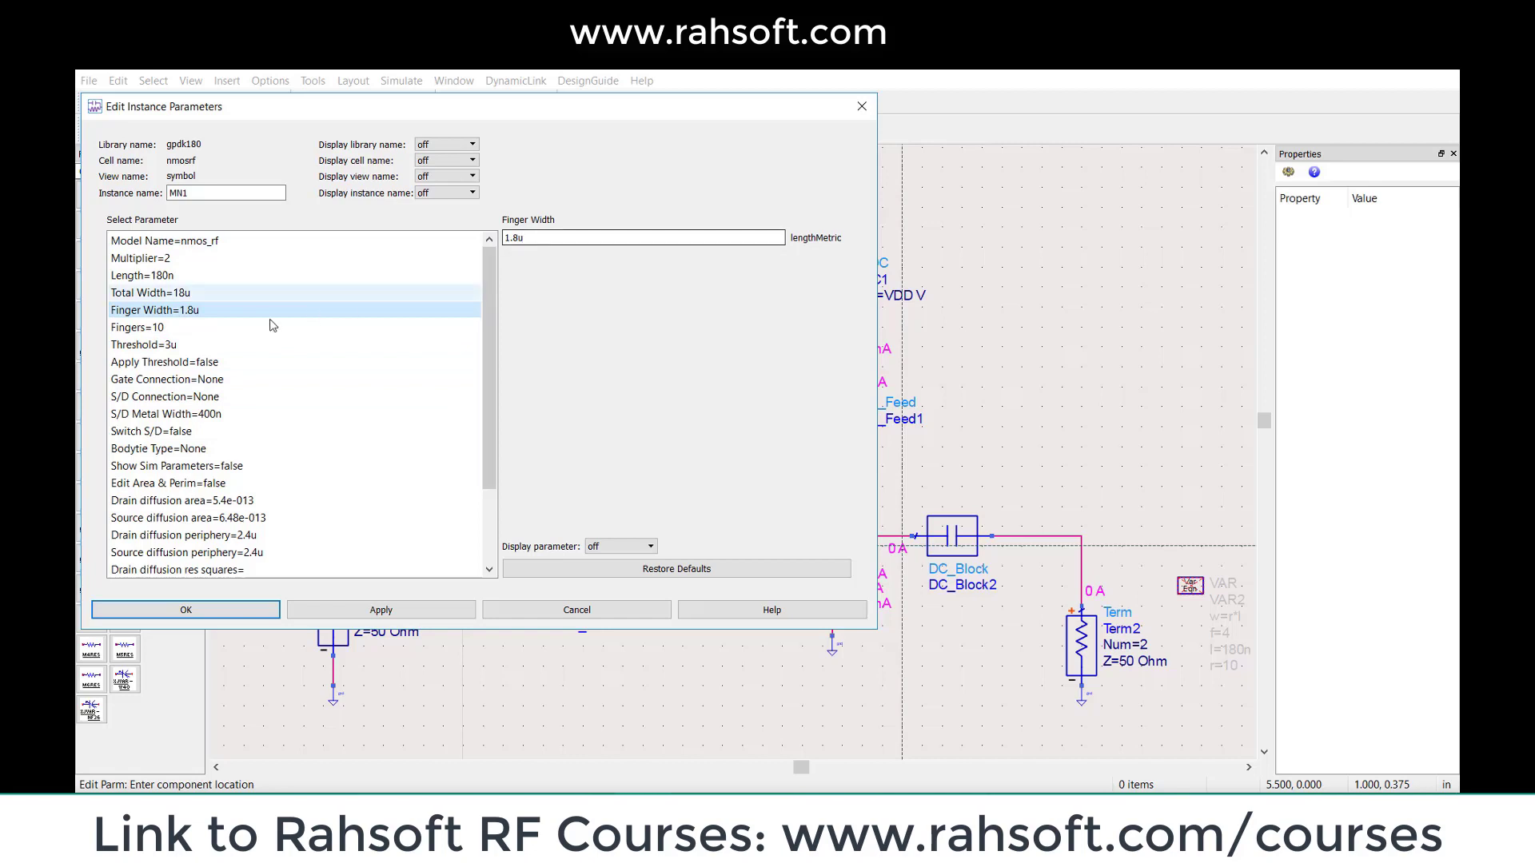
{"action": "left_click", "coordinate": [202, 333]}
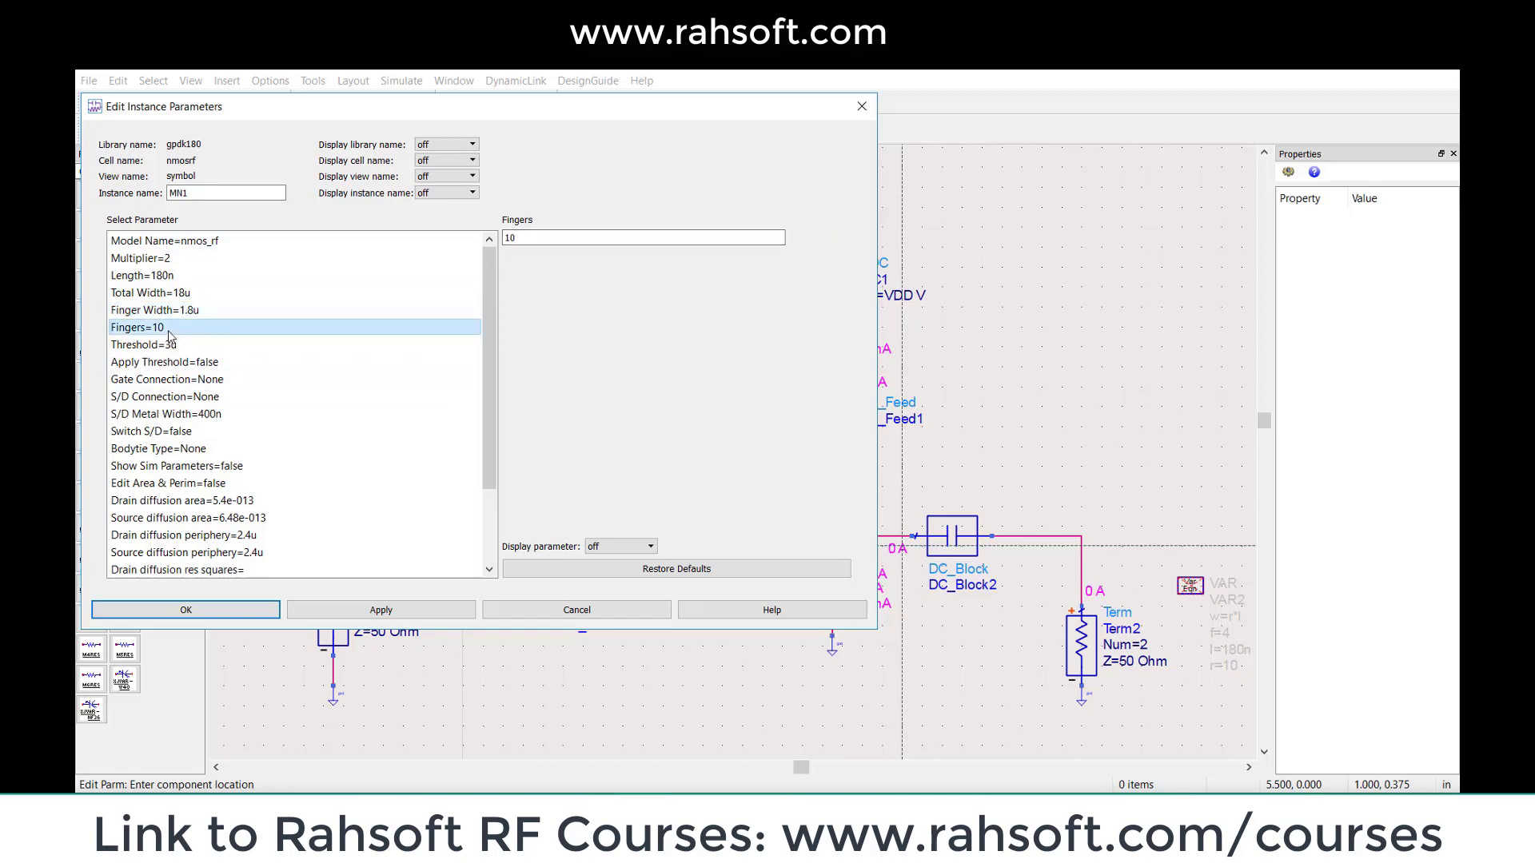
{"action": "left_click", "coordinate": [192, 293]}
{"action": "left_click", "coordinate": [166, 329]}
{"action": "left_click", "coordinate": [194, 310]}
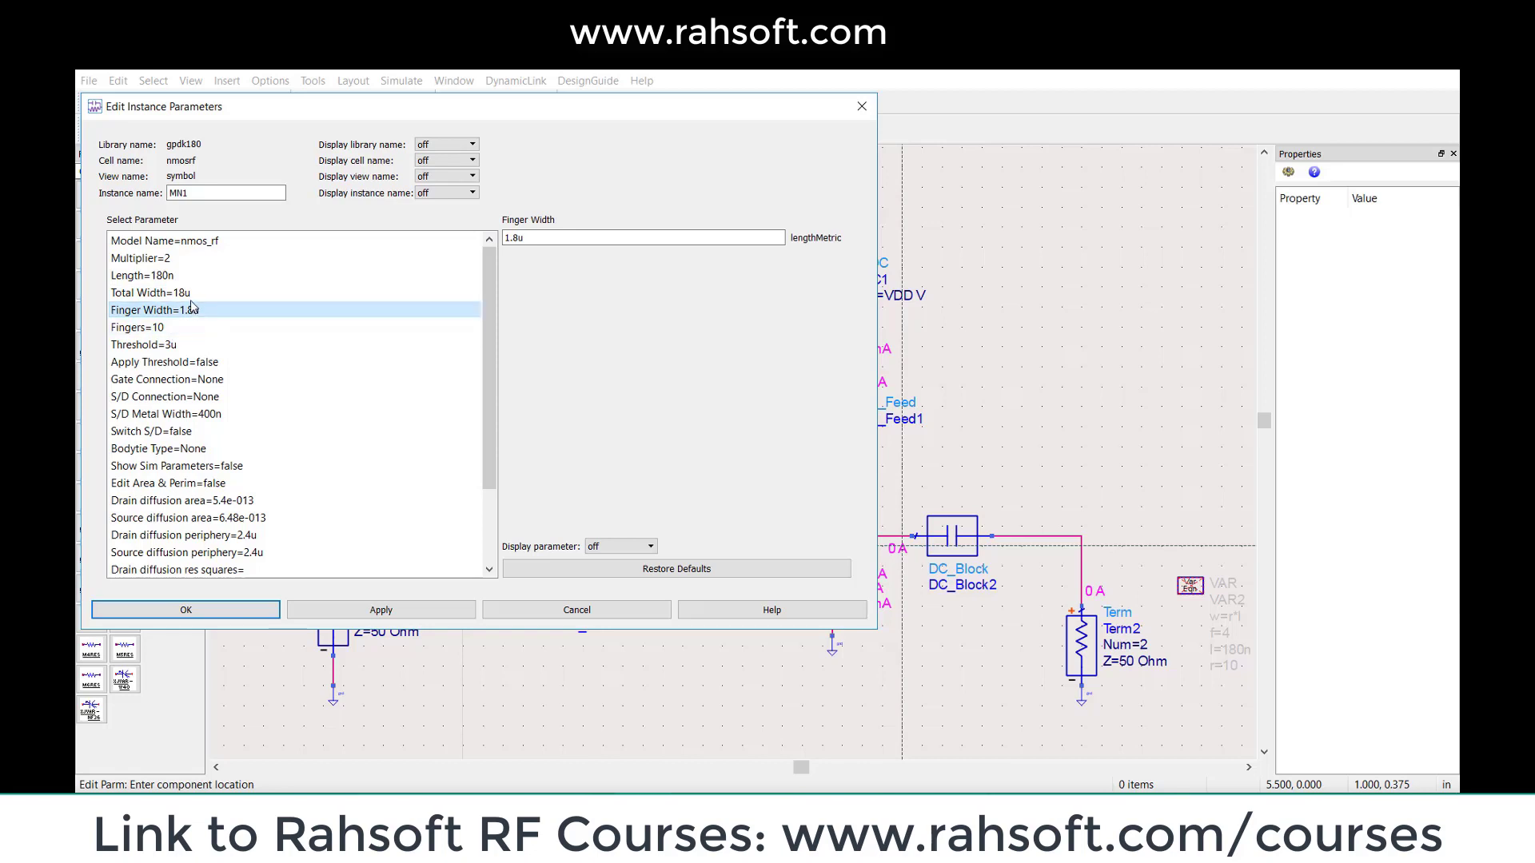